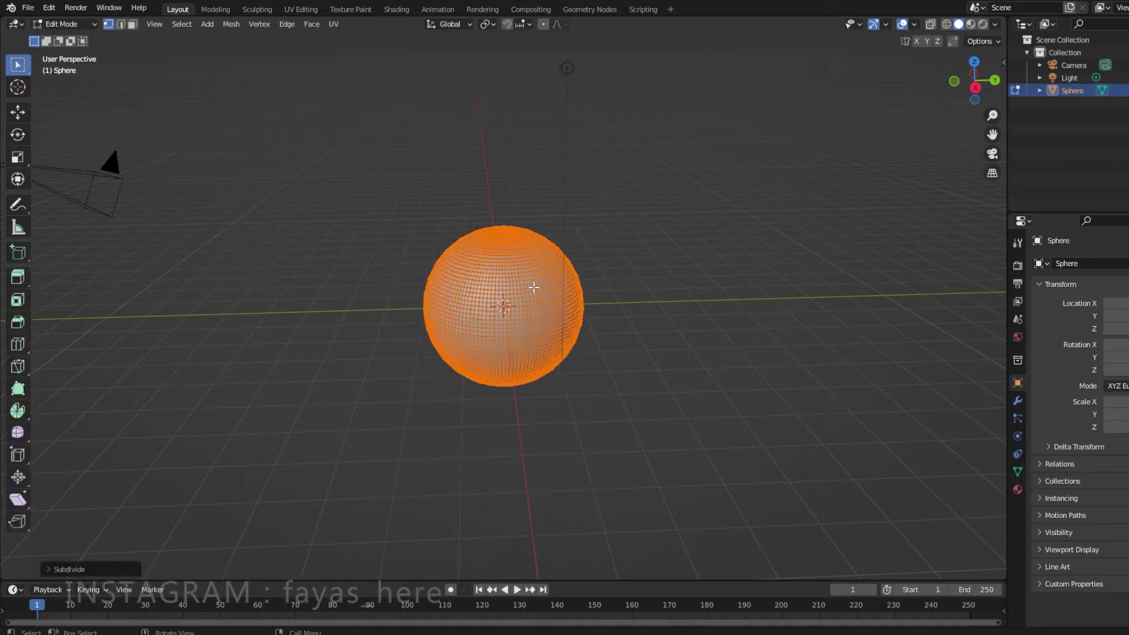
Step: Enter Sculpt Mode and pull the top of the sphere outward with the Grab brush
{"action": "left_click", "coordinate": [257, 9]}
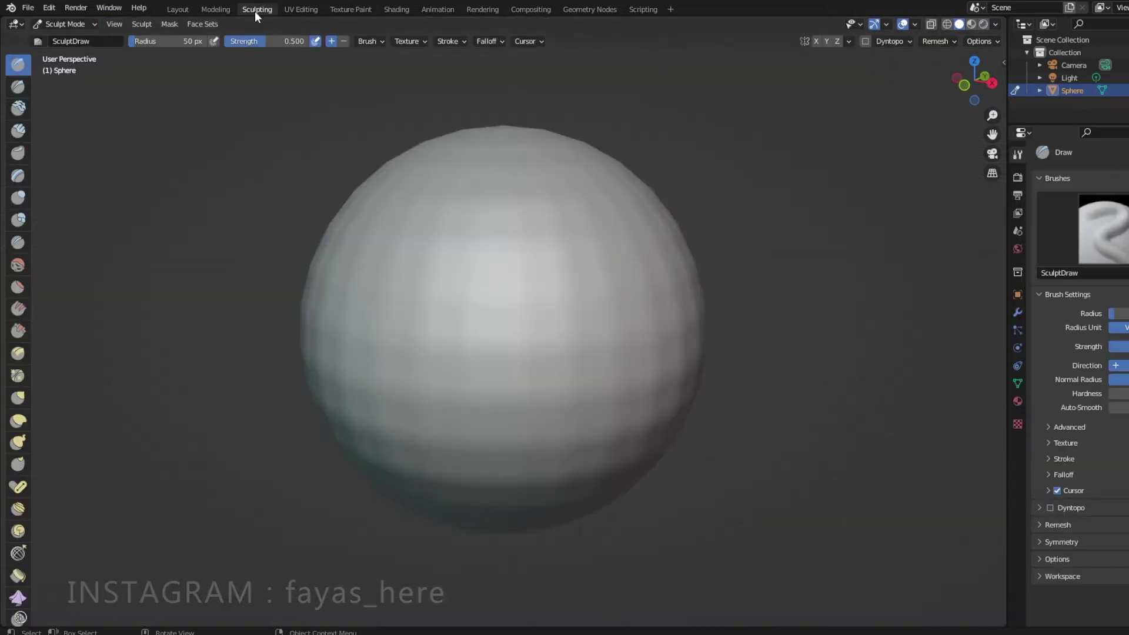
{"action": "left_click", "coordinate": [28, 7]}
{"action": "left_click", "coordinate": [82, 173]}
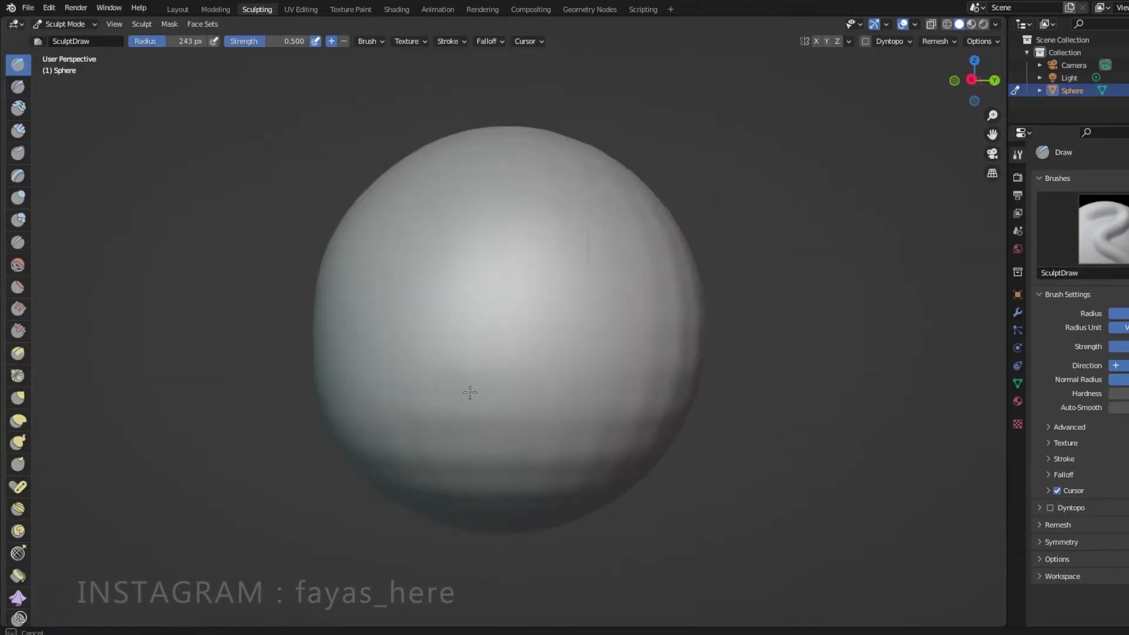
{"action": "middle_click_drag", "start_coordinate": [563, 325], "coordinate": [543, 345]}
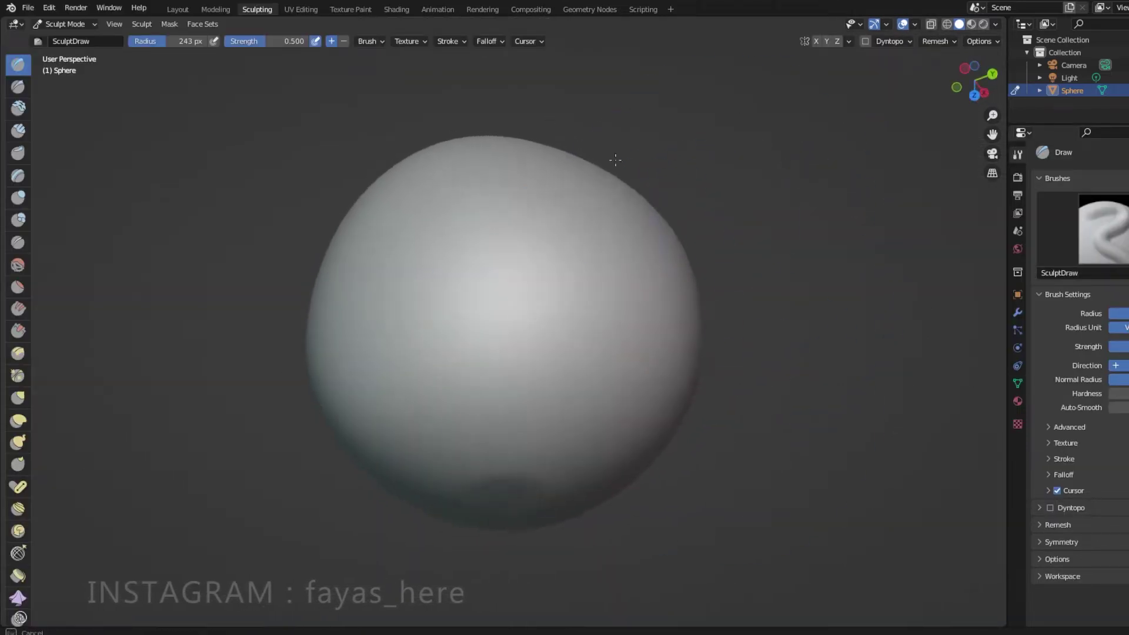
{"action": "key", "text": "KP_1"}
{"action": "key", "text": "g"}
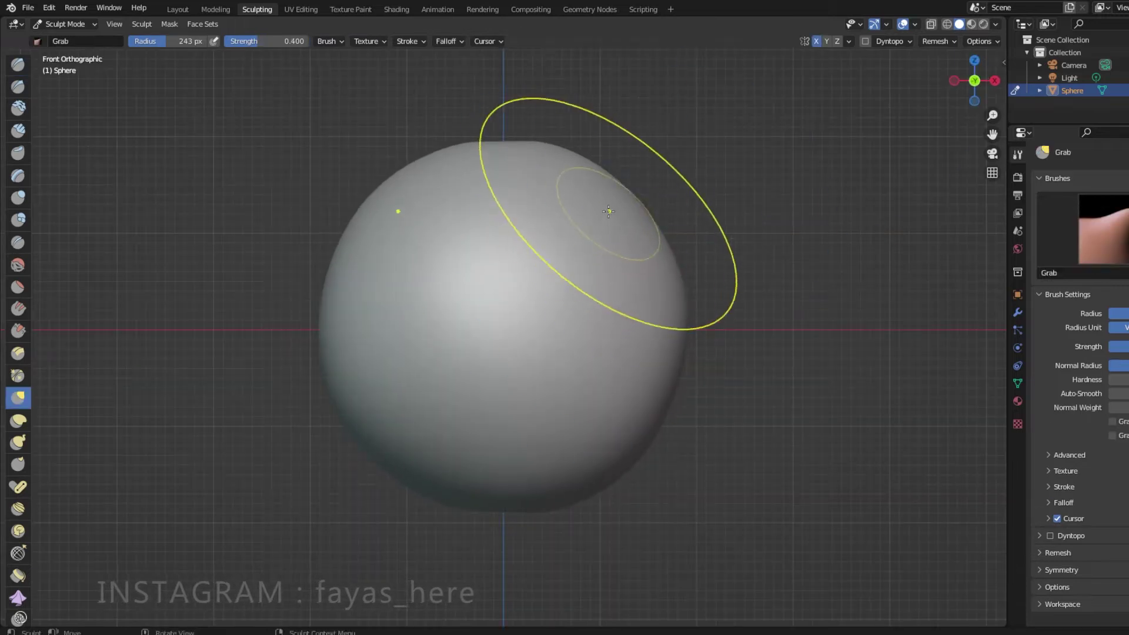
{"action": "left_click_drag", "start_coordinate": [617, 270], "coordinate": [605, 492]}
Step: Reshape the blob into a rounded square from above and build up clay on it
{"action": "key", "text": "KP_7"}
{"action": "middle_click_drag", "start_coordinate": [342, 386], "coordinate": [653, 400]}
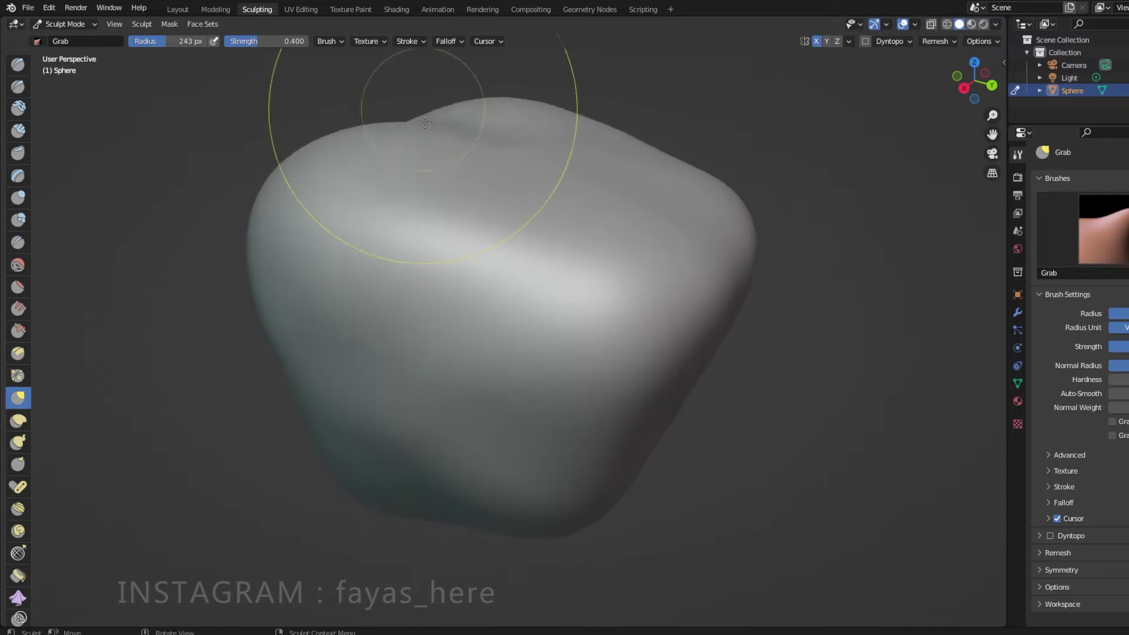
{"action": "mouse_move", "coordinate": [425, 122]}
{"action": "middle_mouse_down"}
{"action": "mouse_move", "coordinate": [562, 449]}
{"action": "mouse_move", "coordinate": [560, 156]}
{"action": "mouse_move", "coordinate": [436, 214]}
{"action": "mouse_move", "coordinate": [3, 122]}
{"action": "middle_mouse_up"}
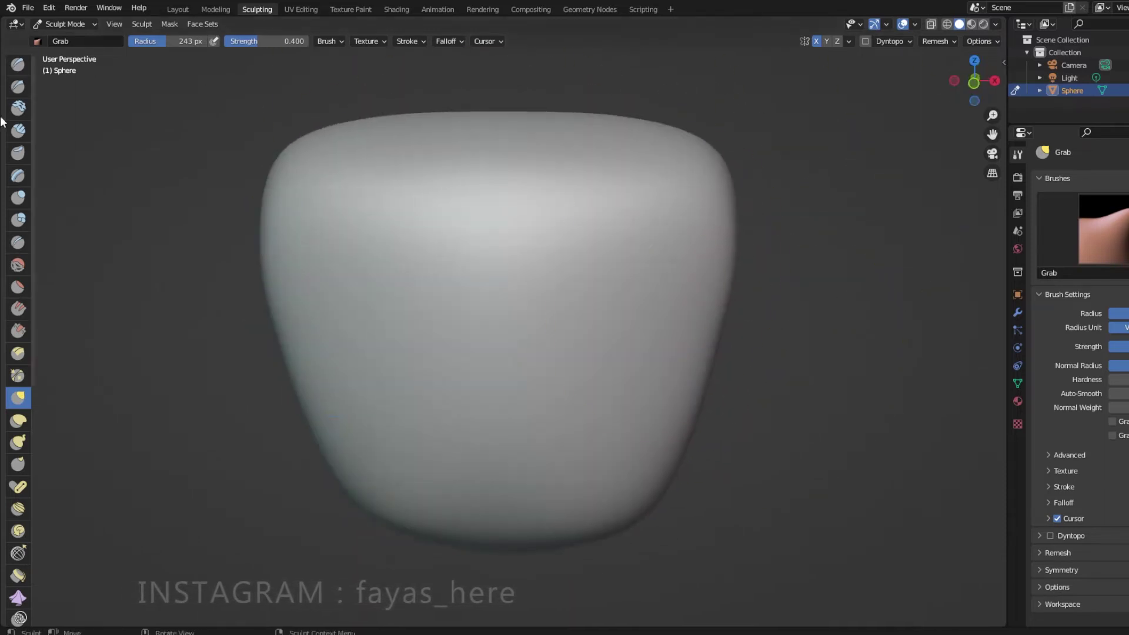
{"action": "left_click", "coordinate": [18, 108]}
{"action": "left_click_drag", "start_coordinate": [506, 424], "coordinate": [345, 253]}
{"action": "scroll", "coordinate": [322, 192], "scroll_direction": "down", "scroll_amount": 3}
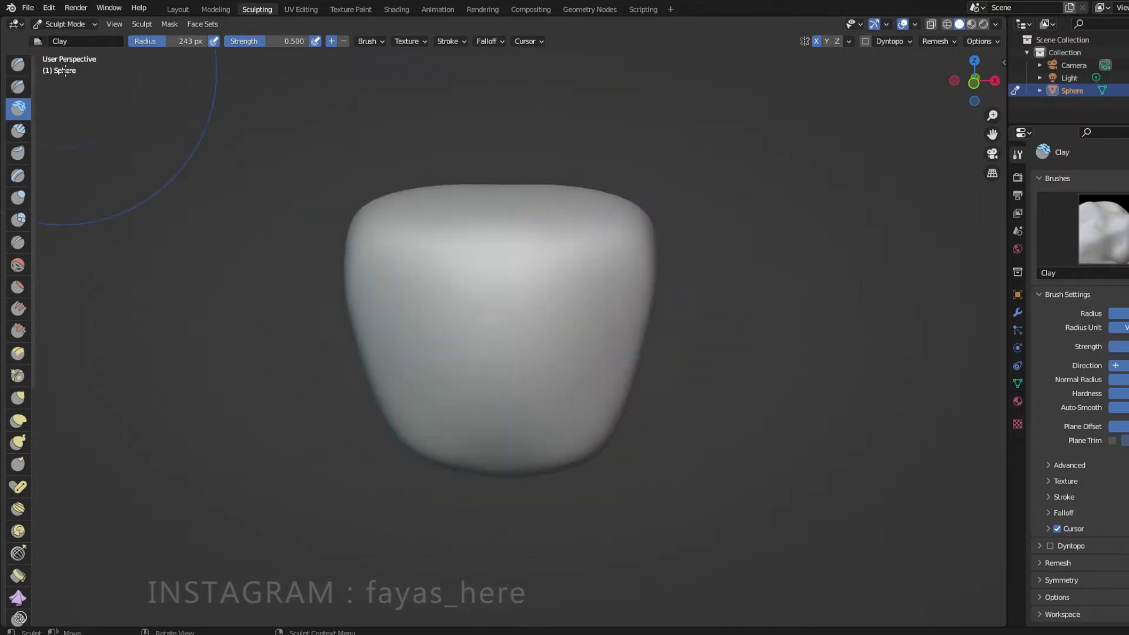
Step: In Object Mode, rotate the head 180° around the Y axis
{"action": "left_click", "coordinate": [177, 9]}
{"action": "key", "text": "n"}
{"action": "key", "text": "r"}
{"action": "key", "text": "y"}
{"action": "key", "text": "1"}
{"action": "key", "text": "8"}
{"action": "key", "text": "0"}
{"action": "key", "text": "Return"}
{"action": "key", "text": "alt+a"}
Step: Back in Sculpt Mode, reshape the head's upper edge and carve eye sockets with Clay Strips
{"action": "left_click", "coordinate": [257, 9]}
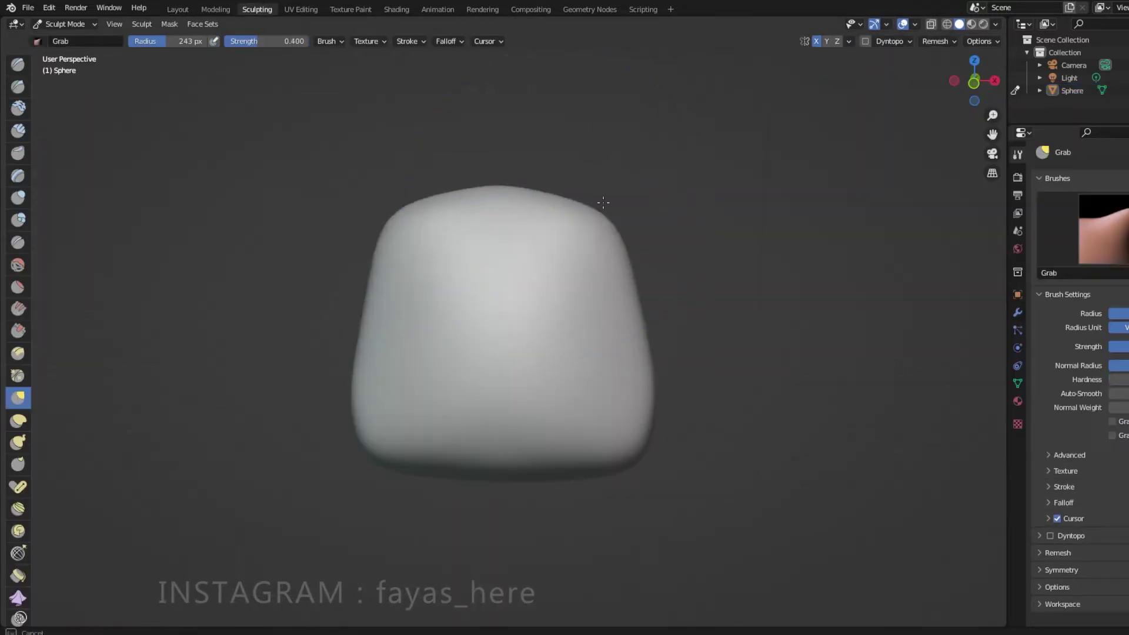
{"action": "mouse_move", "coordinate": [497, 466]}
{"action": "middle_mouse_down"}
{"action": "mouse_move", "coordinate": [537, 218]}
{"action": "mouse_move", "coordinate": [674, 197]}
{"action": "middle_mouse_up"}
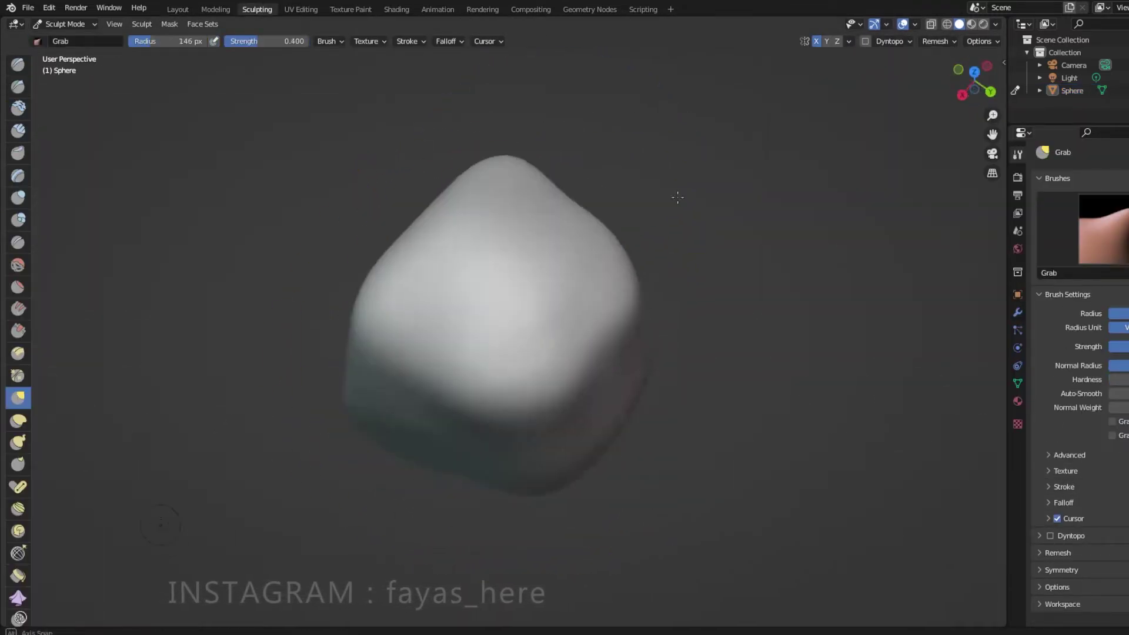
{"action": "key", "text": "c"}
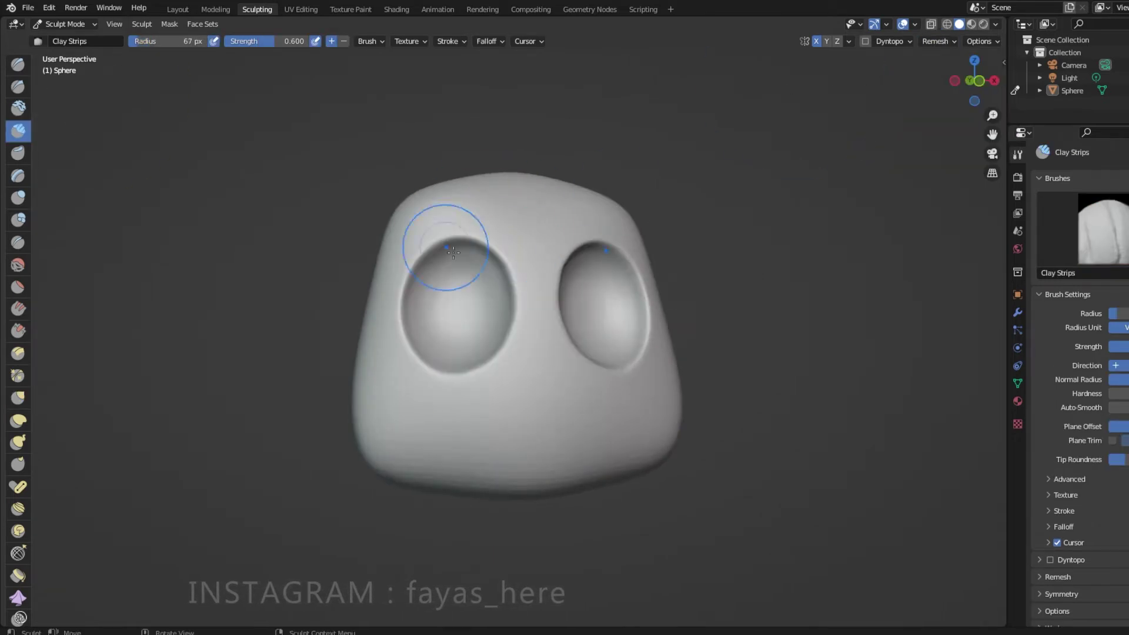
Step: Mask two ear patches on top of the head and invert the mask
{"action": "middle_click_drag", "start_coordinate": [454, 252], "coordinate": [575, 263]}
{"action": "key", "text": "m"}
{"action": "left_click_drag", "start_coordinate": [575, 262], "coordinate": [589, 330]}
{"action": "key", "text": "f"}
{"action": "middle_click_drag", "start_coordinate": [707, 262], "coordinate": [240, 131]}
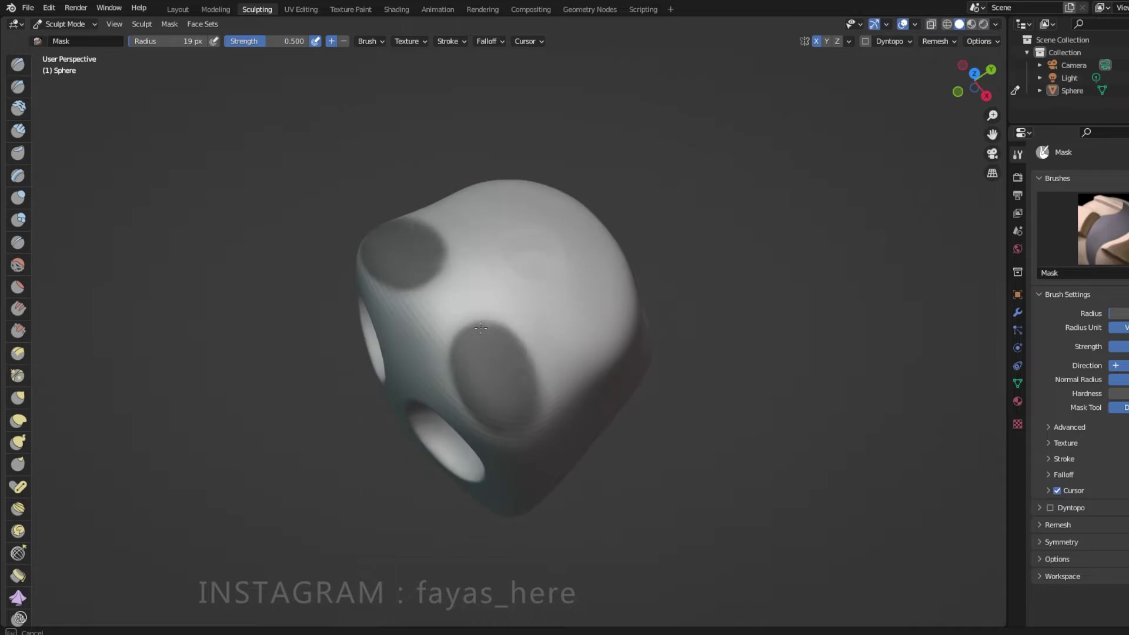
{"action": "key", "text": "a"}
Step: Pull the ears upward with the Move brush, clear the mask, and refine them with Grab
{"action": "left_click", "coordinate": [126, 131]}
{"action": "mouse_move", "coordinate": [504, 325]}
{"action": "left_mouse_down"}
{"action": "mouse_move", "coordinate": [510, 232]}
{"action": "mouse_move", "coordinate": [429, 177]}
{"action": "left_mouse_up"}
{"action": "key", "text": "alt+m"}
{"action": "left_click", "coordinate": [42, 219]}
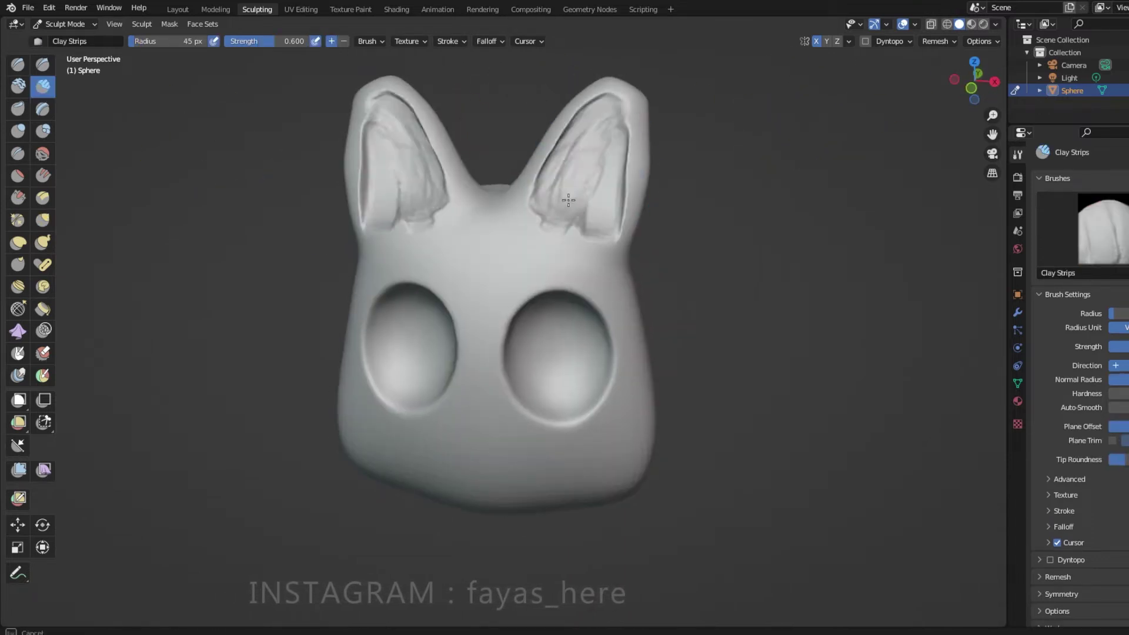
{"action": "key", "text": "g"}
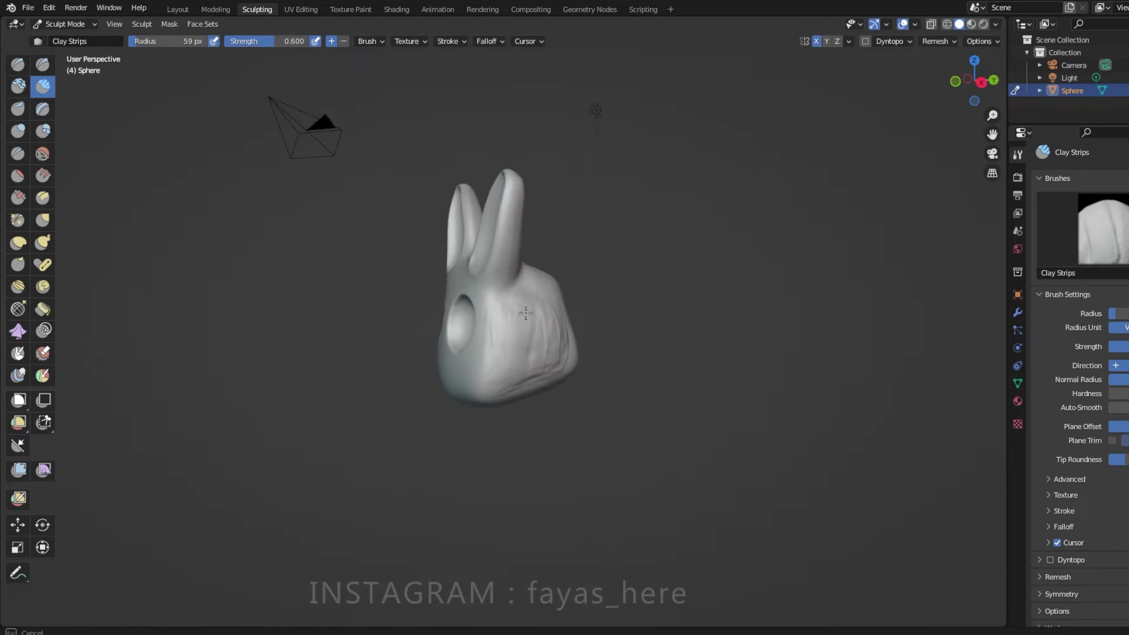
Step: Orbit around the bunny head to check the eyeballs and nose placement
{"action": "middle_click_drag", "start_coordinate": [553, 367], "coordinate": [550, 296]}
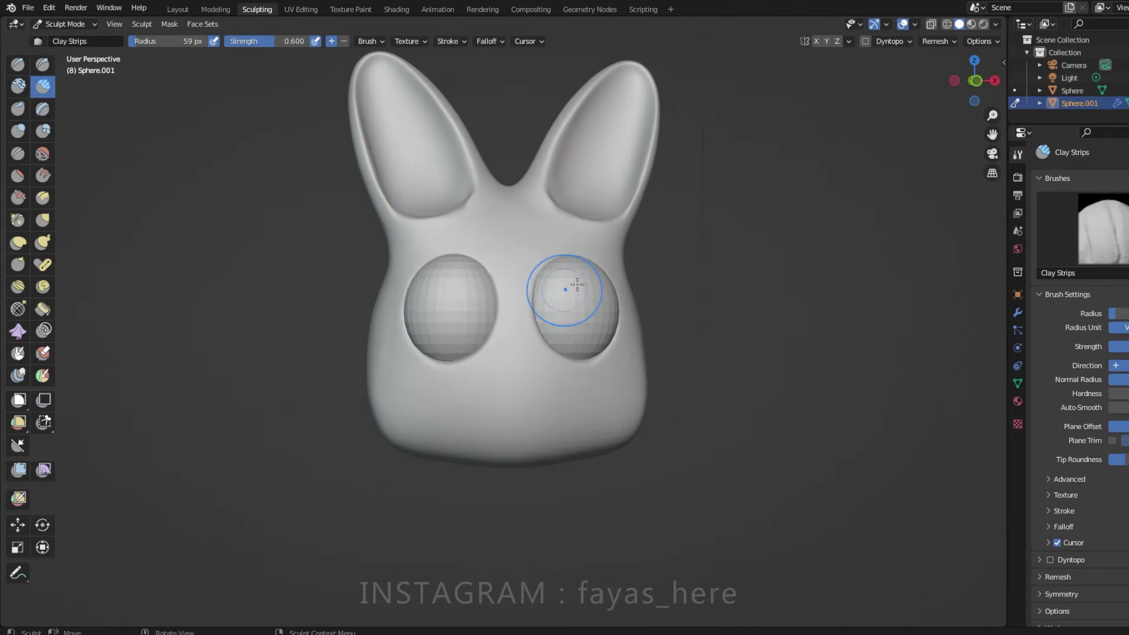
{"action": "middle_click_drag", "start_coordinate": [578, 285], "coordinate": [497, 323]}
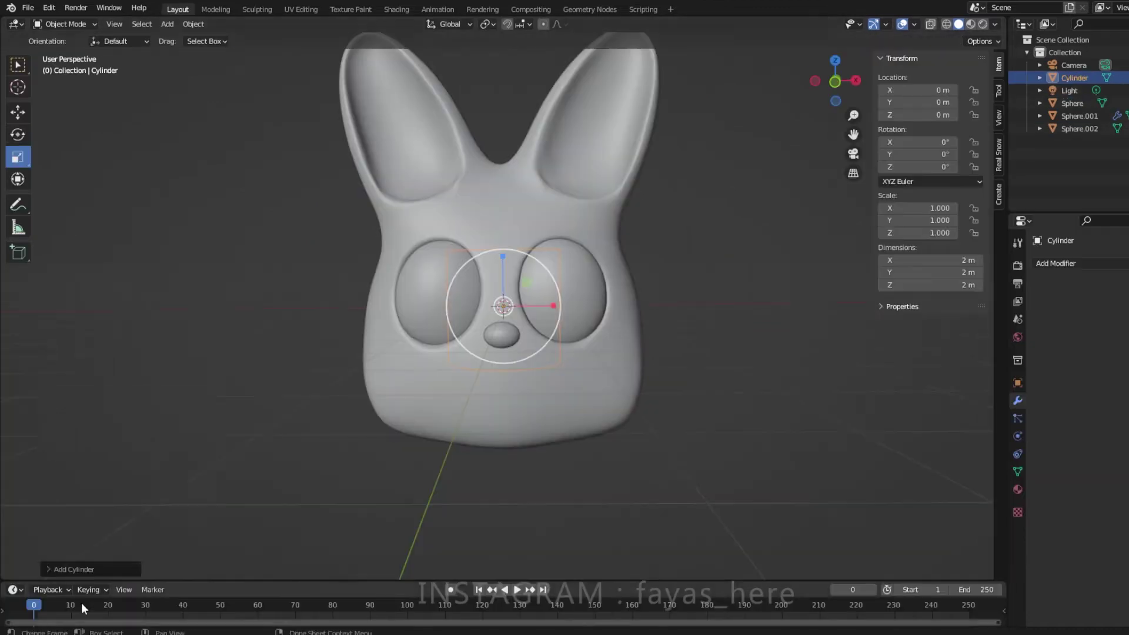
Step: Shrink the new cylinder's radius to 0.02 m for the mouth line
{"action": "left_click", "coordinate": [74, 569]}
{"action": "left_click_drag", "start_coordinate": [153, 431], "coordinate": [97, 426]}
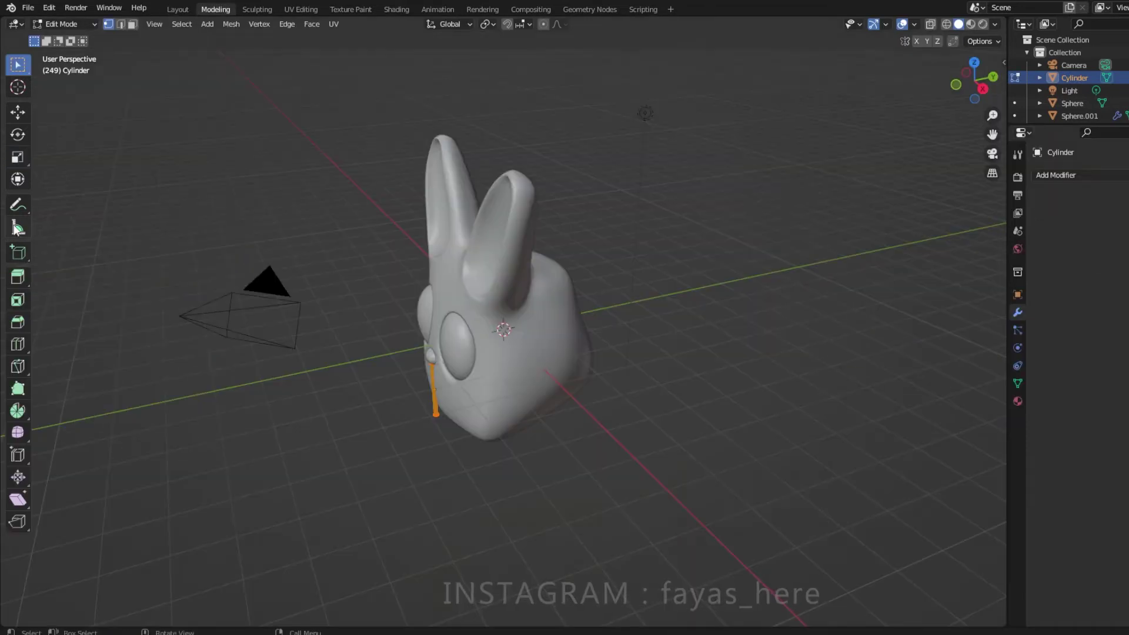
{"action": "scroll", "coordinate": [642, 581], "scroll_direction": "up", "scroll_amount": 5}
{"action": "middle_click_drag", "start_coordinate": [642, 581], "coordinate": [271, 589]}
{"action": "left_click", "coordinate": [271, 589]}
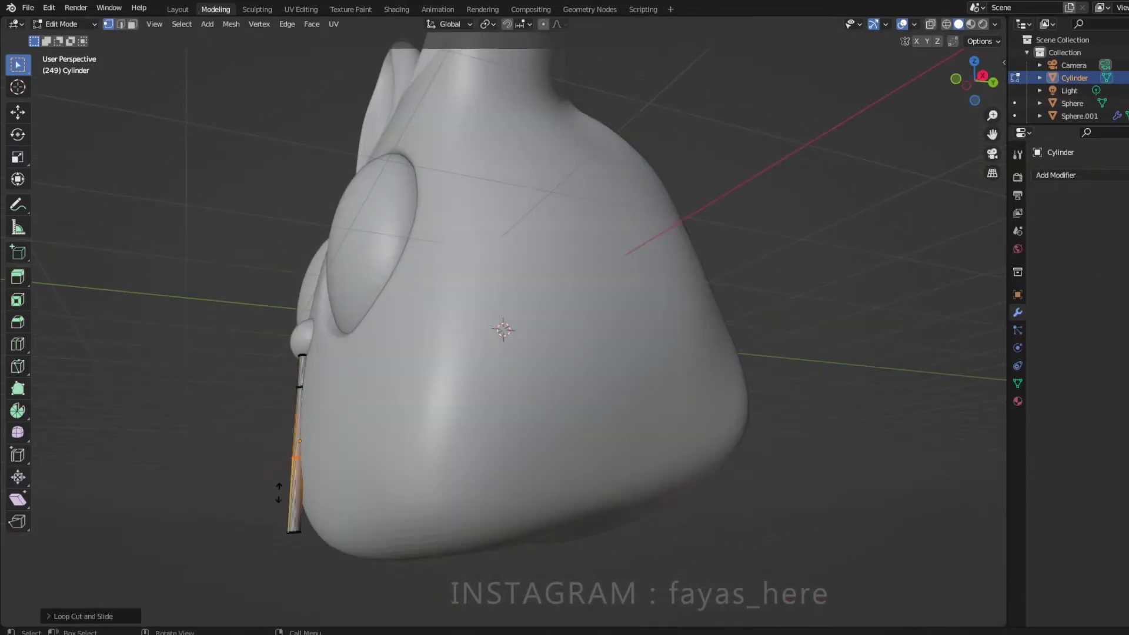
Step: Bend the cylinder's bottom vertices in X-ray and smooth the mouth with a Subdivision modifier
{"action": "key", "text": "alt+z"}
{"action": "left_click_drag", "start_coordinate": [260, 485], "coordinate": [285, 529]}
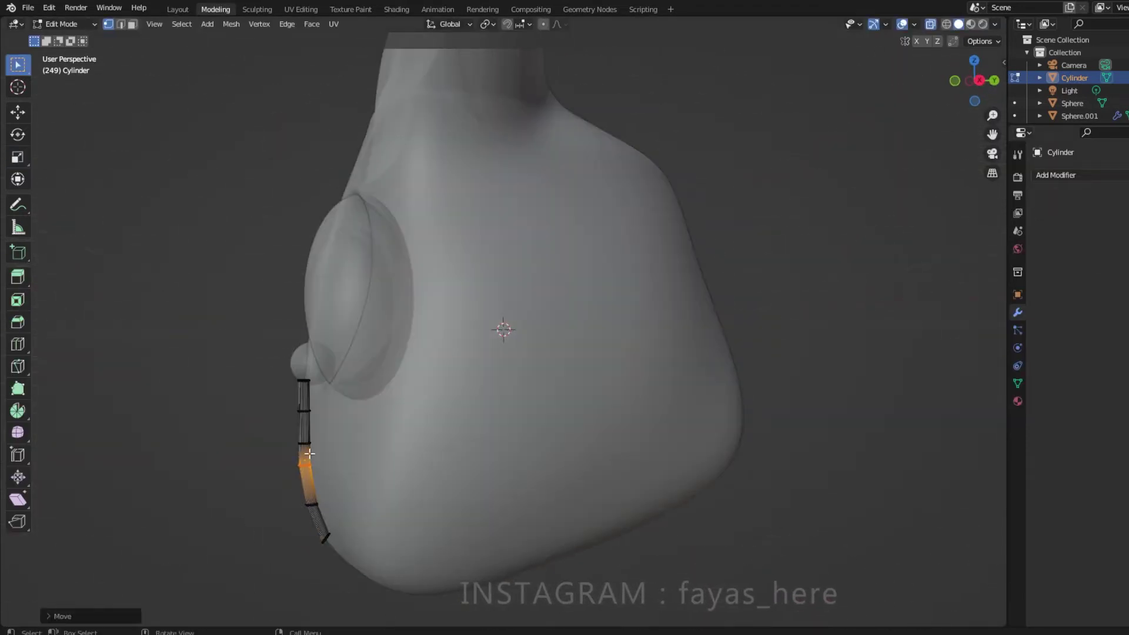
{"action": "mouse_move", "coordinate": [310, 454]}
{"action": "middle_mouse_down"}
{"action": "mouse_move", "coordinate": [754, 428]}
{"action": "mouse_move", "coordinate": [608, 462]}
{"action": "middle_mouse_up"}
{"action": "key", "text": "g"}
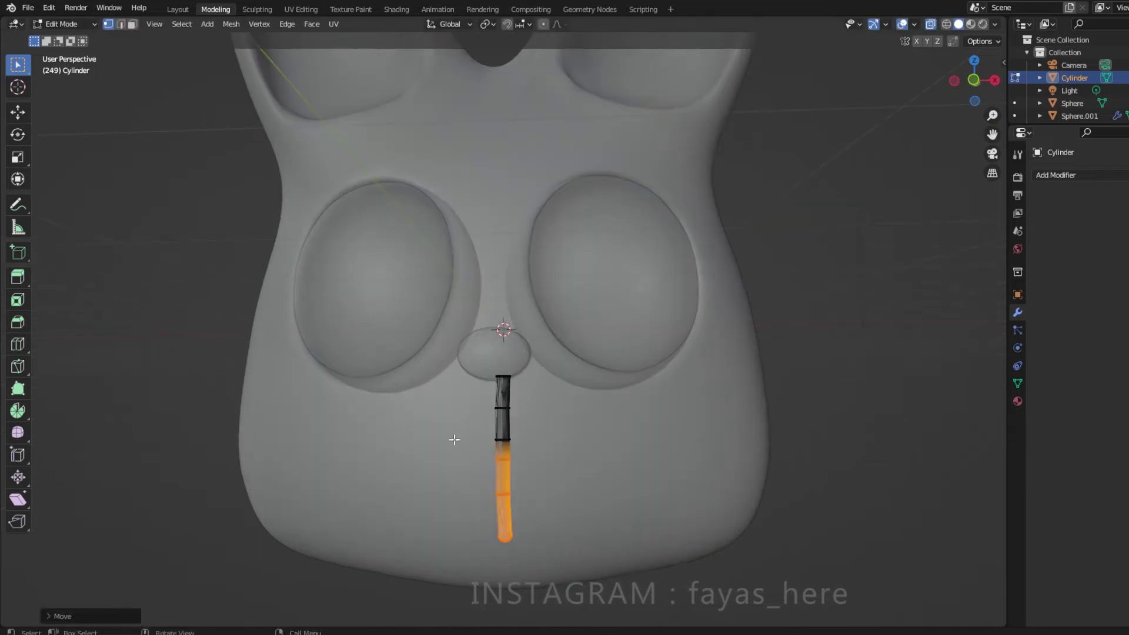
{"action": "mouse_move", "coordinate": [562, 425]}
{"action": "middle_mouse_down"}
{"action": "mouse_move", "coordinate": [647, 412]}
{"action": "mouse_move", "coordinate": [559, 424]}
{"action": "middle_mouse_up"}
{"action": "left_click", "coordinate": [1056, 174]}
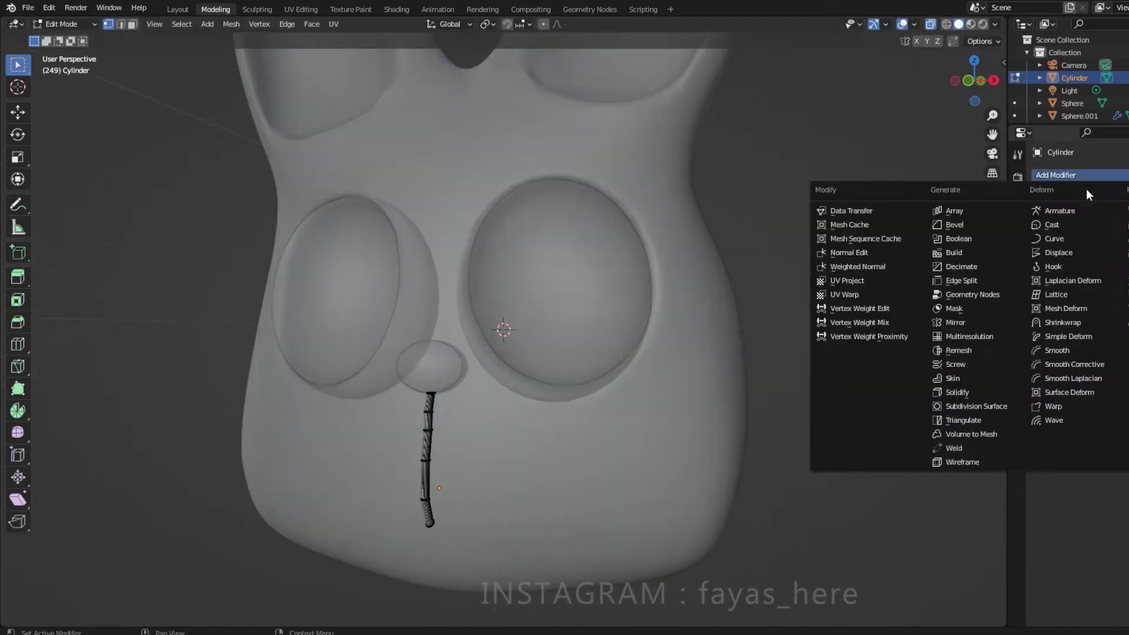
{"action": "left_click", "coordinate": [888, 450]}
{"action": "key", "text": "Tab"}
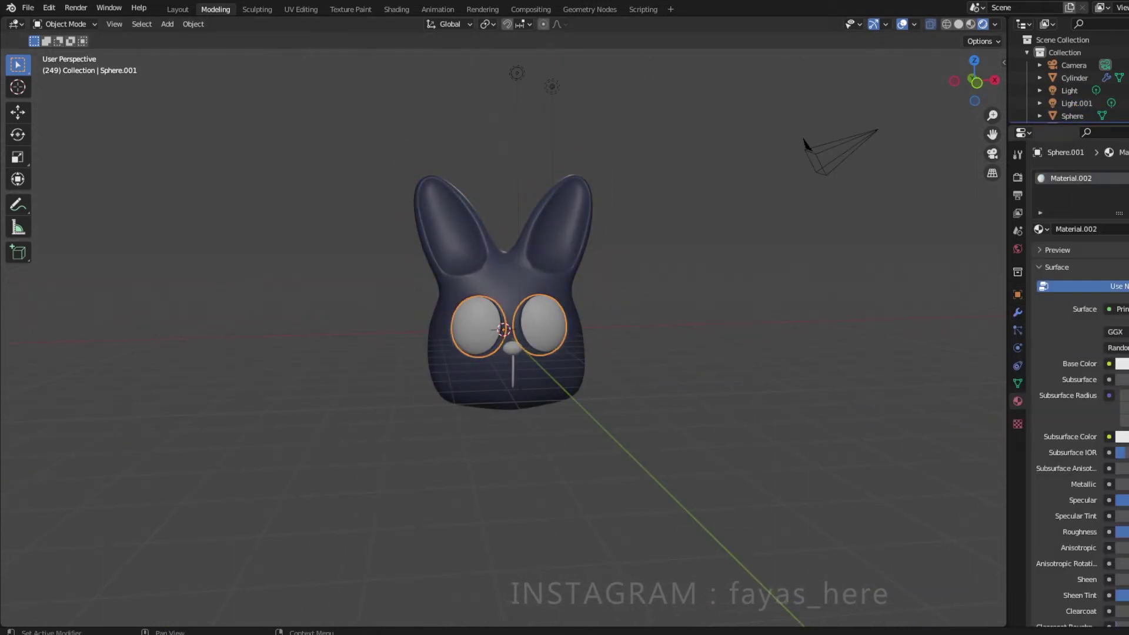
Step: Give a new cube Subdivision level 2 and scale it into a tapered body below the head
{"action": "left_click", "coordinate": [1074, 77]}
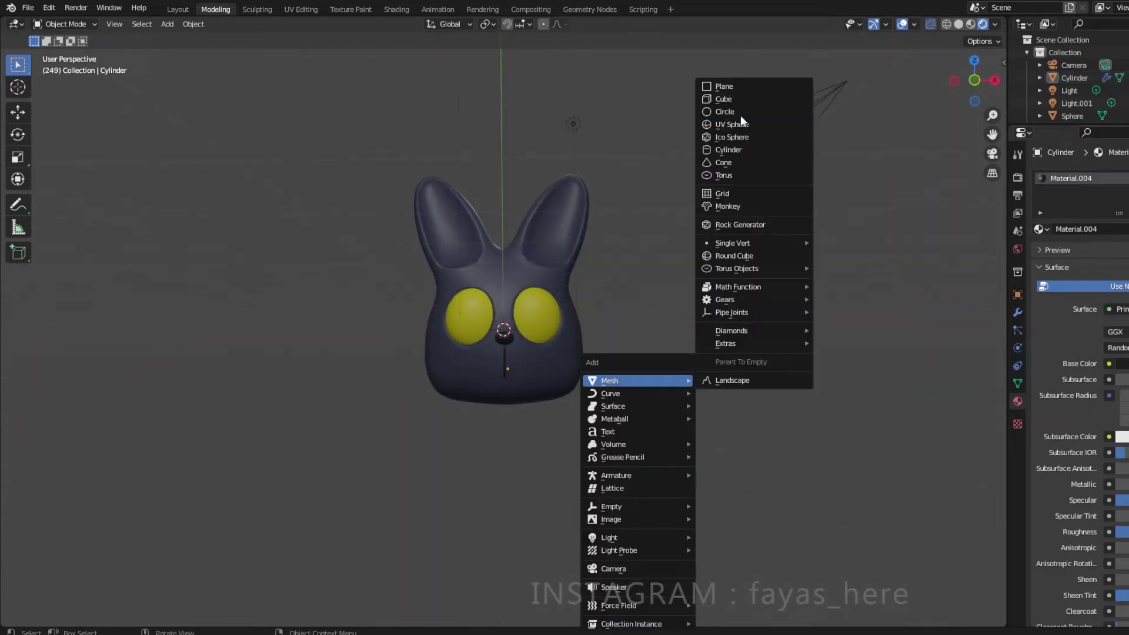
{"action": "key", "text": "ctrl+2"}
{"action": "key", "text": "Tab"}
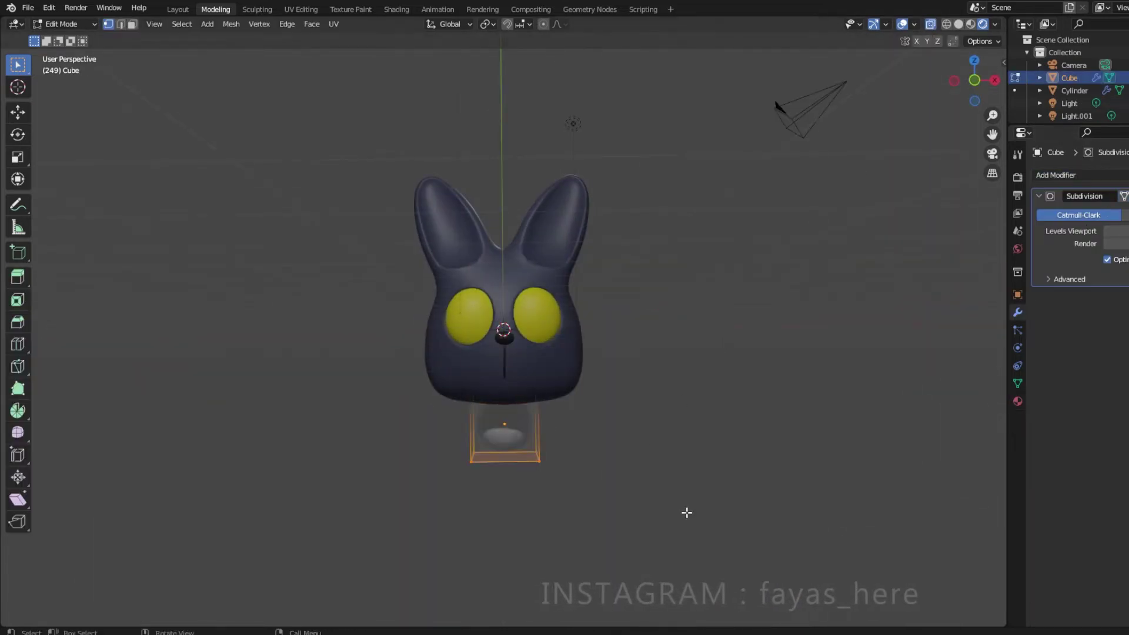
{"action": "key", "text": "s"}
{"action": "left_click", "coordinate": [527, 469]}
{"action": "key", "text": "Tab"}
{"action": "key", "text": "Tab"}
{"action": "mouse_move", "coordinate": [527, 470]}
{"action": "middle_mouse_down"}
{"action": "mouse_move", "coordinate": [509, 387]}
{"action": "mouse_move", "coordinate": [542, 496]}
{"action": "mouse_move", "coordinate": [746, 443]}
{"action": "mouse_move", "coordinate": [539, 554]}
{"action": "mouse_move", "coordinate": [555, 441]}
{"action": "mouse_move", "coordinate": [577, 438]}
{"action": "middle_mouse_up"}
{"action": "left_click", "coordinate": [539, 554]}
{"action": "key", "text": "Tab"}
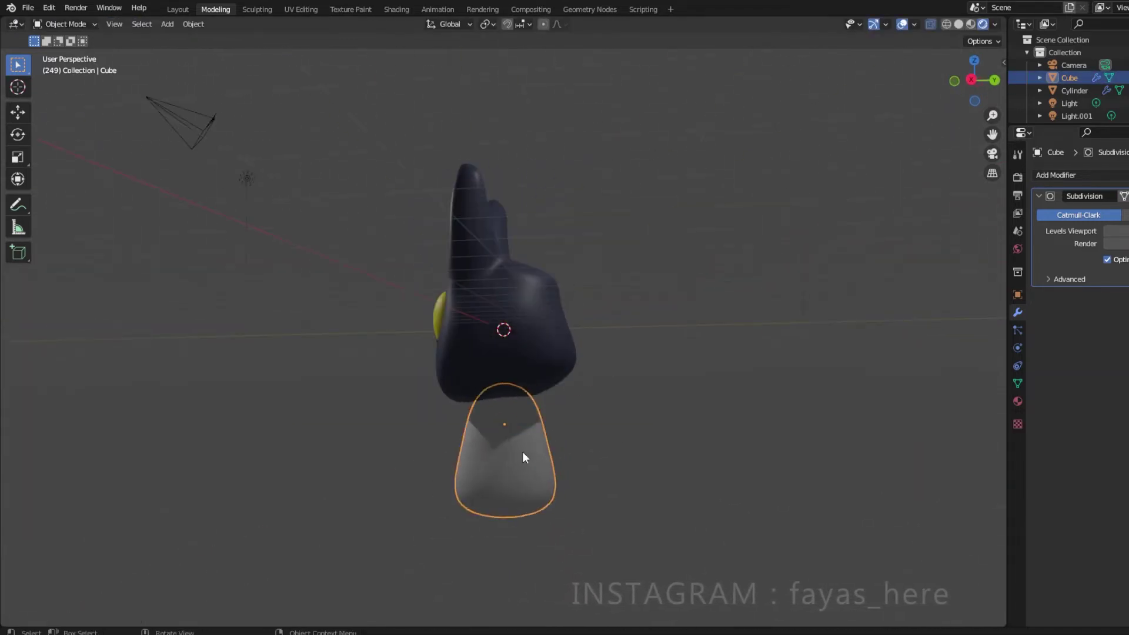
Step: Add a small cube and shrink it into a leg beneath the body
{"action": "key", "text": "shift+a"}
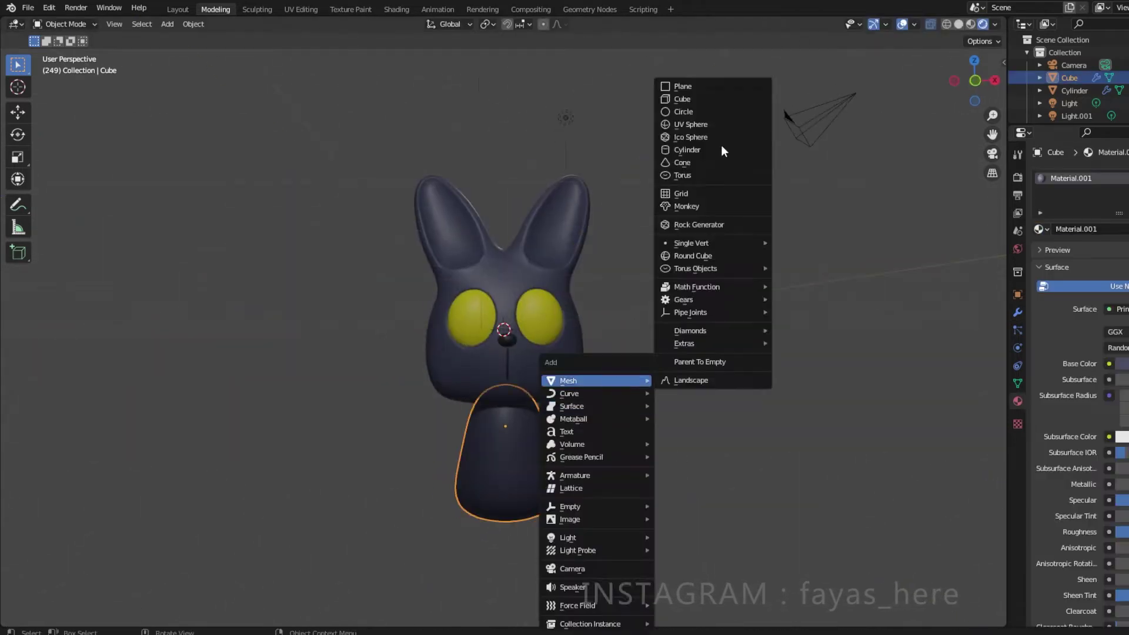
{"action": "key", "text": "shift+d"}
{"action": "key", "text": "s"}
{"action": "key", "text": "Tab"}
{"action": "middle_click_drag", "start_coordinate": [660, 529], "coordinate": [671, 570]}
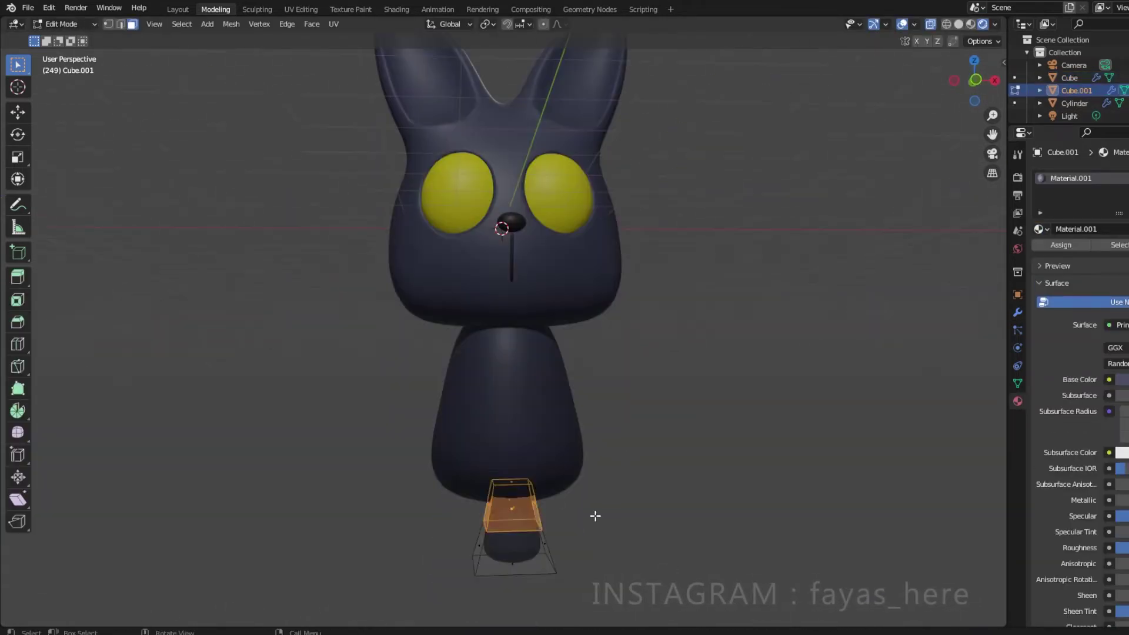
{"action": "left_click", "coordinate": [724, 478]}
{"action": "mouse_move", "coordinate": [723, 478]}
{"action": "middle_mouse_down"}
{"action": "mouse_move", "coordinate": [708, 451]}
{"action": "mouse_move", "coordinate": [745, 421]}
{"action": "mouse_move", "coordinate": [686, 403]}
{"action": "middle_mouse_up"}
Step: Duplicate the leg piece onto the body's side and stretch it into an arm
{"action": "key", "text": "Tab"}
{"action": "key", "text": "shift+d"}
{"action": "left_click", "coordinate": [585, 403]}
{"action": "key", "text": "Tab"}
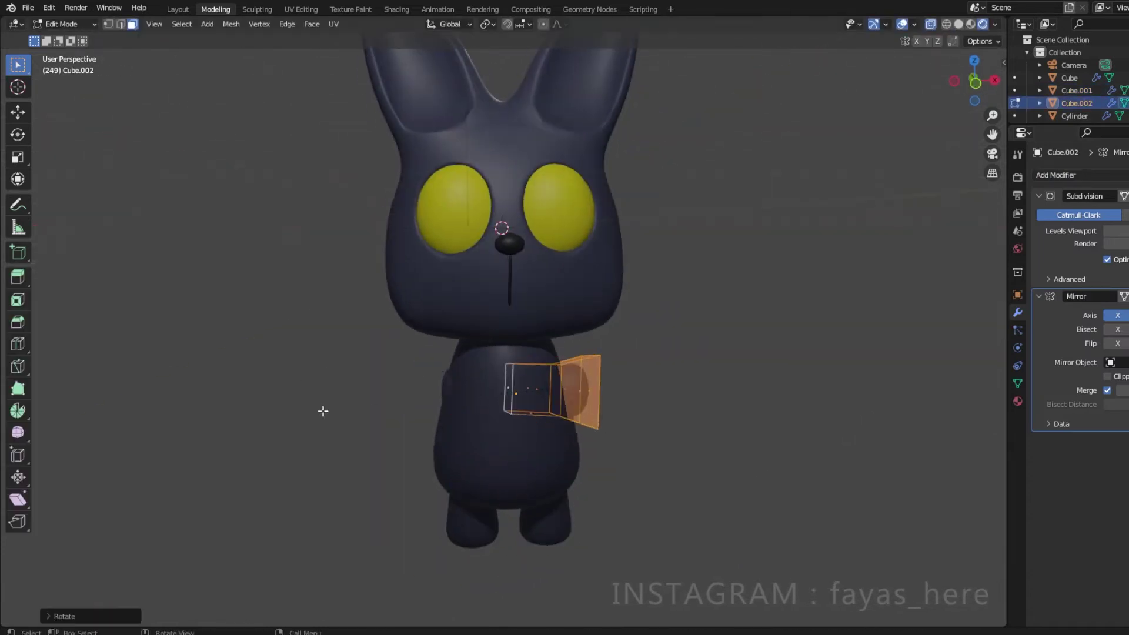
{"action": "middle_click_drag", "start_coordinate": [322, 408], "coordinate": [609, 150]}
{"action": "key", "text": "g"}
{"action": "left_click", "coordinate": [757, 340]}
{"action": "key", "text": "s"}
{"action": "left_click", "coordinate": [694, 330]}
{"action": "mouse_move", "coordinate": [694, 330]}
{"action": "middle_mouse_down"}
{"action": "mouse_move", "coordinate": [530, 353]}
{"action": "mouse_move", "coordinate": [638, 352]}
{"action": "middle_mouse_up"}
Step: Extrude the arm's outer end and widen it into a paw
{"action": "key", "text": "e"}
{"action": "left_click", "coordinate": [749, 352]}
{"action": "key", "text": "s"}
{"action": "mouse_move", "coordinate": [749, 353]}
{"action": "middle_mouse_down"}
{"action": "mouse_move", "coordinate": [823, 381]}
{"action": "mouse_move", "coordinate": [759, 282]}
{"action": "middle_mouse_up"}
{"action": "left_click", "coordinate": [775, 406]}
{"action": "key", "text": "Tab"}
Step: Reposition the arm along one axis and check the Mirror modifier options
{"action": "key", "text": "Tab"}
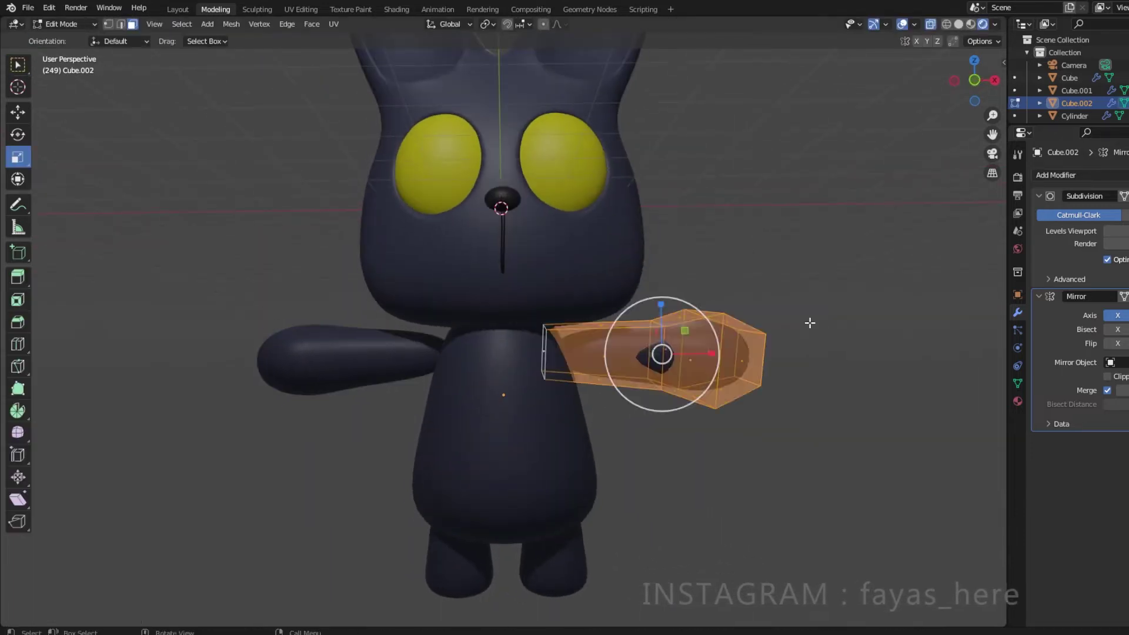
{"action": "key", "text": "Tab"}
{"action": "scroll", "coordinate": [791, 361], "scroll_direction": "up", "scroll_amount": 5}
{"action": "scroll", "coordinate": [696, 355], "scroll_direction": "down", "scroll_amount": 4}
{"action": "key", "text": "Tab"}
{"action": "key", "text": "g"}
{"action": "left_click", "coordinate": [748, 328]}
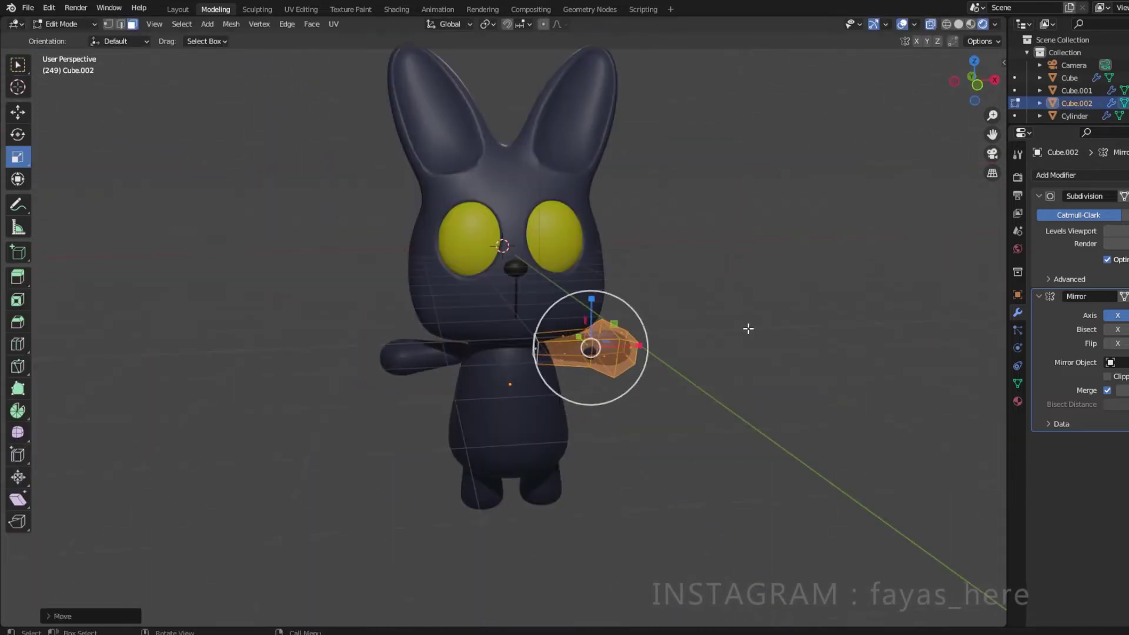
{"action": "key", "text": "Tab"}
{"action": "middle_click_drag", "start_coordinate": [753, 334], "coordinate": [764, 306]}
{"action": "left_click", "coordinate": [1124, 296]}
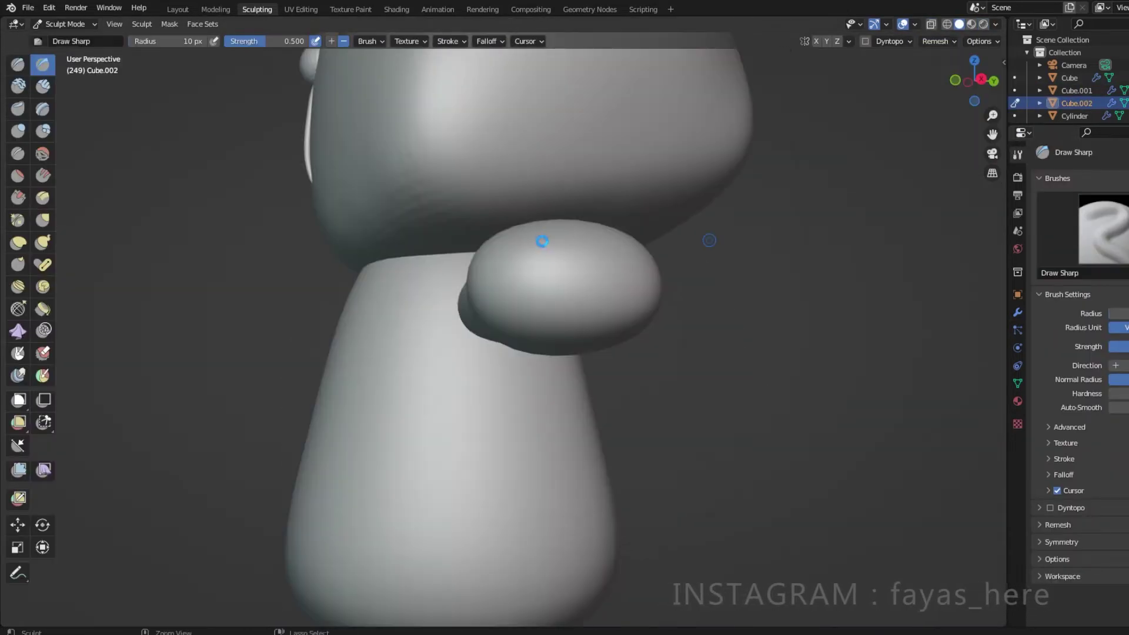
Step: Remesh the body and sculpt a belly patch outline, viewing it in solid shading
{"action": "middle_click_drag", "start_coordinate": [587, 286], "coordinate": [739, 282]}
{"action": "key", "text": "s"}
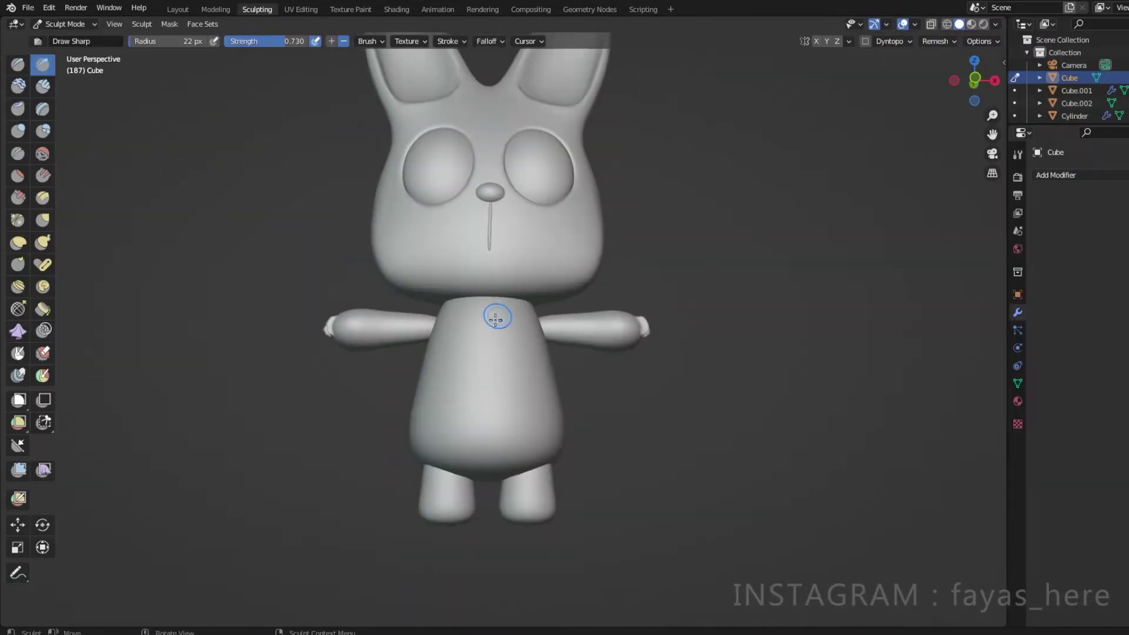
{"action": "left_click", "coordinate": [937, 150]}
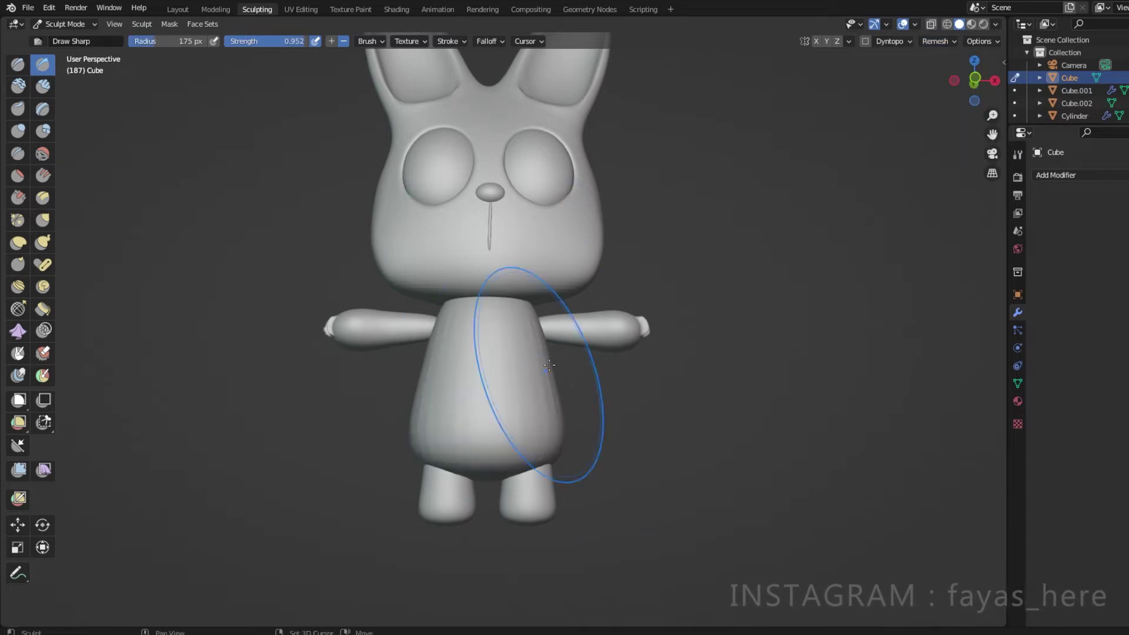
{"action": "mouse_move", "coordinate": [549, 364]}
{"action": "middle_mouse_down"}
{"action": "mouse_move", "coordinate": [252, 144]}
{"action": "mouse_move", "coordinate": [676, 214]}
{"action": "mouse_move", "coordinate": [129, 171]}
{"action": "middle_mouse_up"}
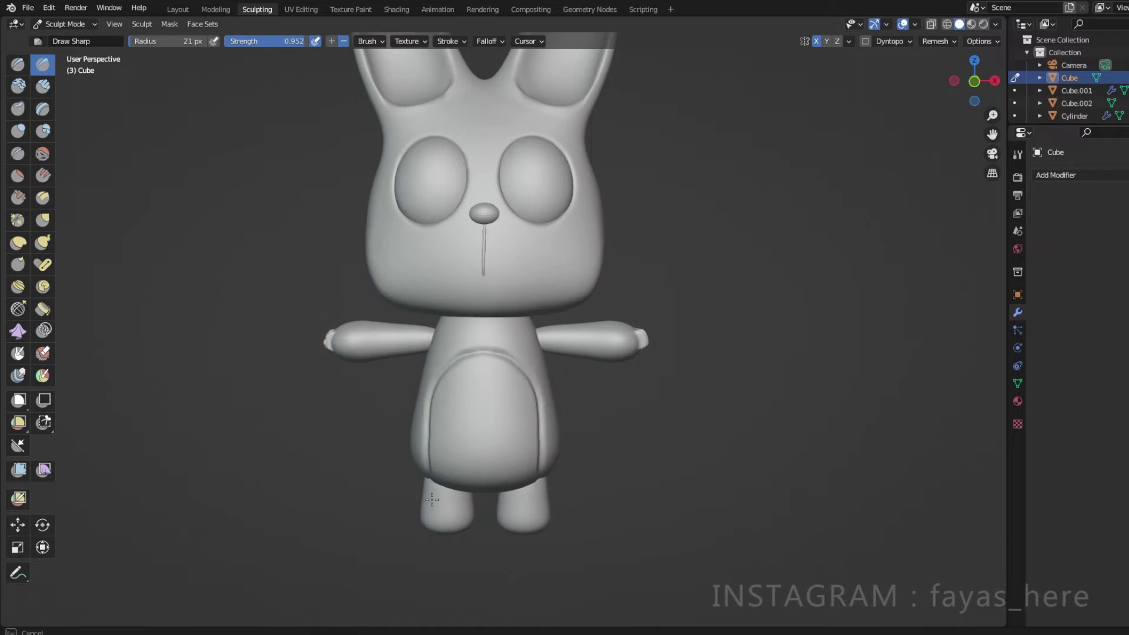
{"action": "middle_click_drag", "start_coordinate": [432, 500], "coordinate": [591, 320]}
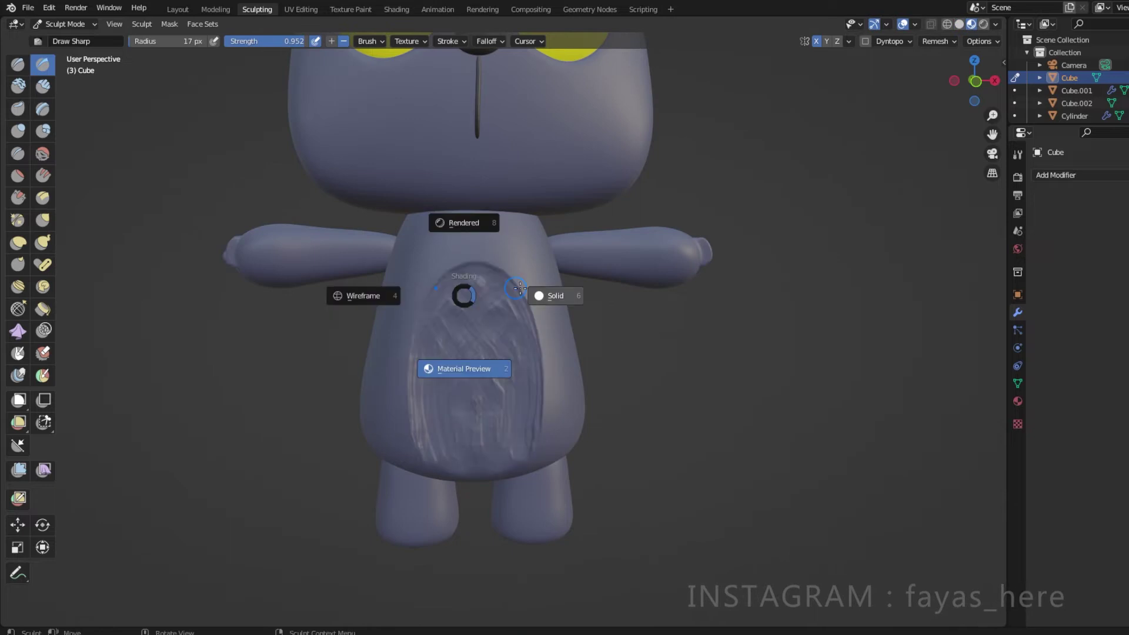
{"action": "left_click", "coordinate": [520, 288]}
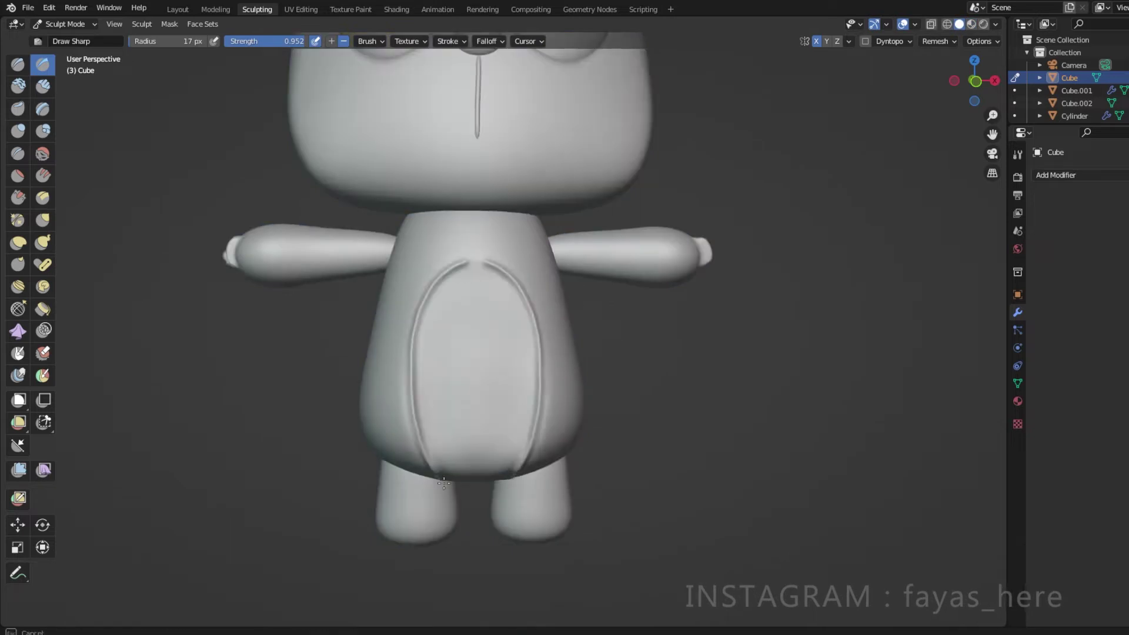
{"action": "scroll", "coordinate": [381, 264], "scroll_direction": "up", "scroll_amount": 3}
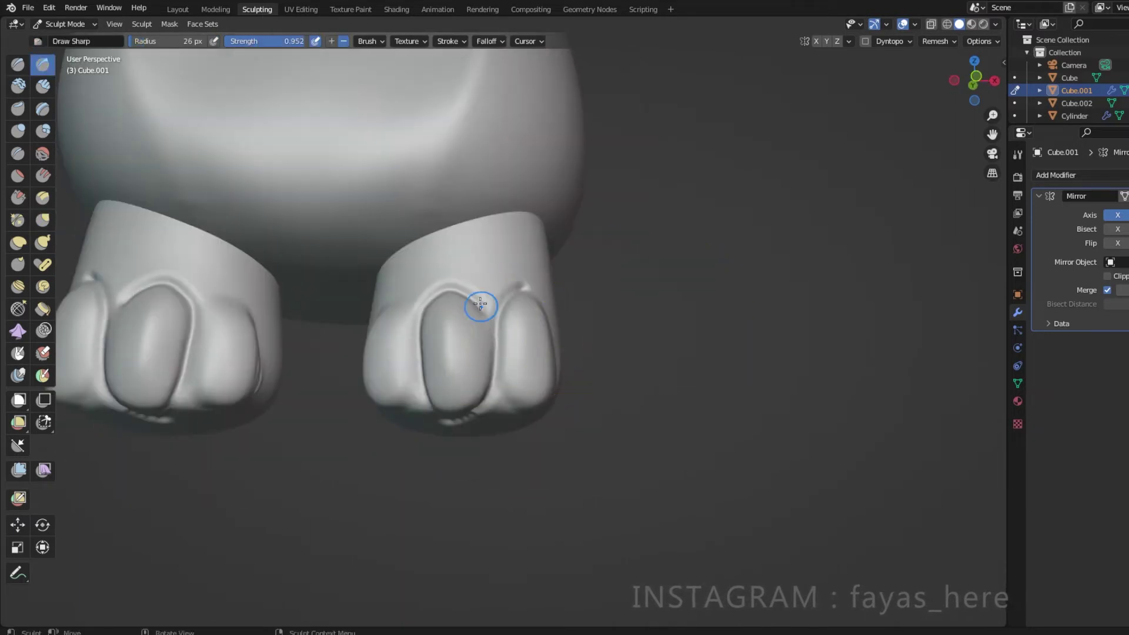
Step: Sculpt toes on both feet with the Clay Strips brush
{"action": "mouse_move", "coordinate": [480, 303]}
{"action": "middle_mouse_down"}
{"action": "mouse_move", "coordinate": [409, 353]}
{"action": "mouse_move", "coordinate": [590, 260]}
{"action": "middle_mouse_up"}
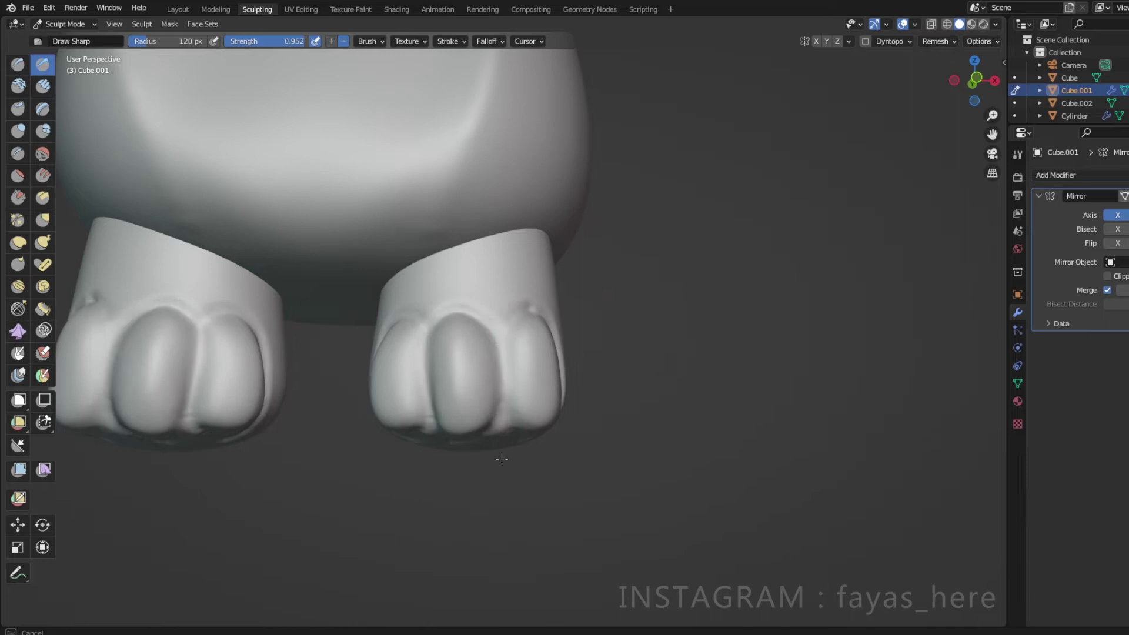
{"action": "middle_click_drag", "start_coordinate": [502, 458], "coordinate": [610, 379]}
{"action": "key", "text": "c"}
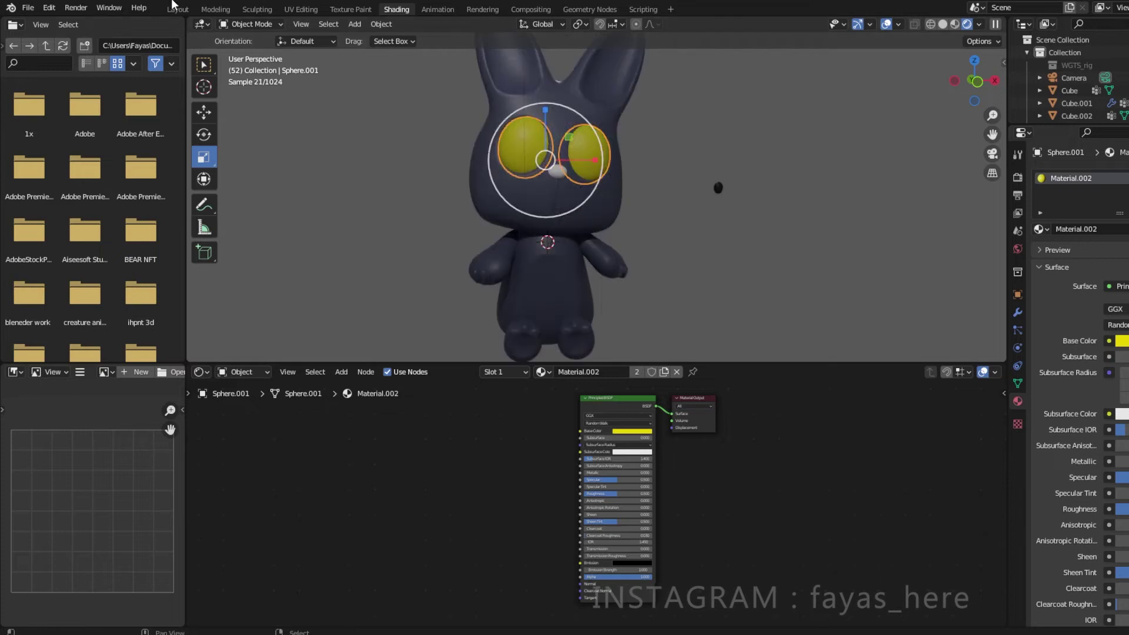
{"action": "left_click", "coordinate": [173, 7]}
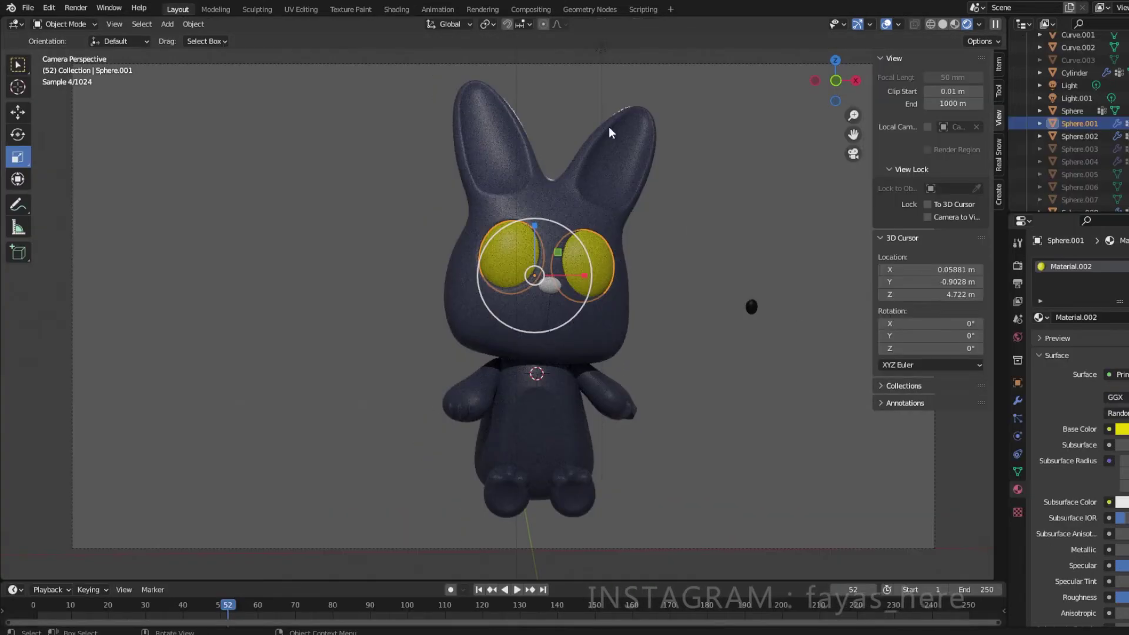
Step: Set the render engine to Eevee and select the bunny's head
{"action": "mouse_move", "coordinate": [609, 126]}
{"action": "middle_mouse_down"}
{"action": "mouse_move", "coordinate": [649, 272]}
{"action": "mouse_move", "coordinate": [718, 276]}
{"action": "middle_mouse_up"}
{"action": "left_click", "coordinate": [1018, 265]}
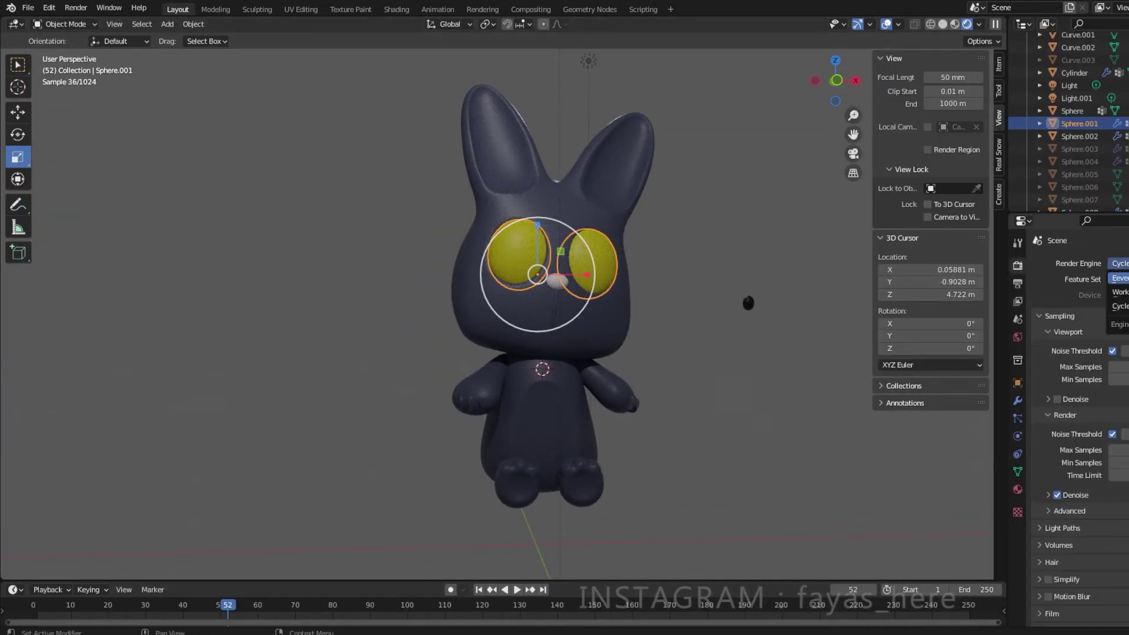
{"action": "mouse_move", "coordinate": [655, 296]}
{"action": "middle_mouse_down"}
{"action": "mouse_move", "coordinate": [629, 297]}
{"action": "mouse_move", "coordinate": [659, 309]}
{"action": "middle_mouse_up"}
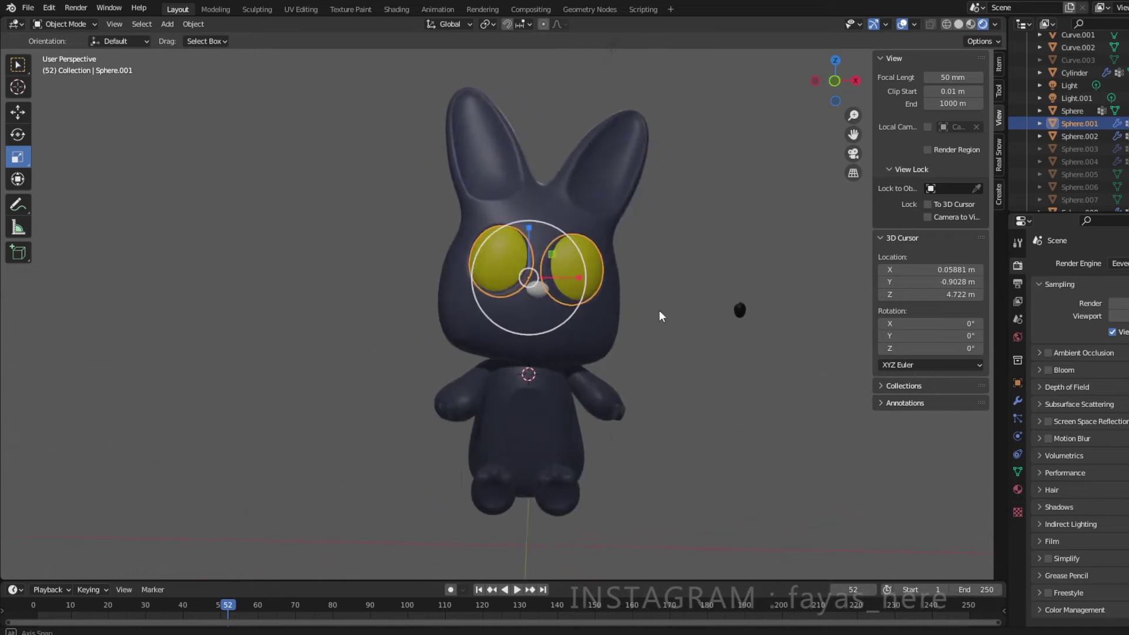
{"action": "left_click", "coordinate": [626, 326]}
Step: In the Shading workspace, remove the image editor and file browser and widen the node editor
{"action": "left_click", "coordinate": [396, 10]}
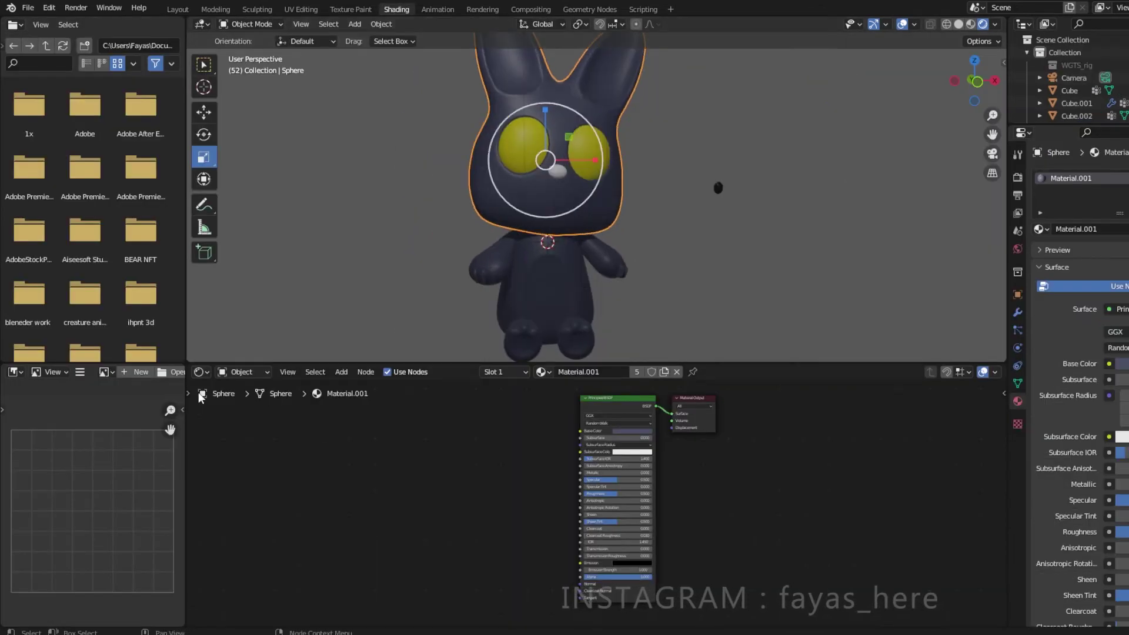
{"action": "left_click_drag", "start_coordinate": [187, 371], "coordinate": [88, 377]}
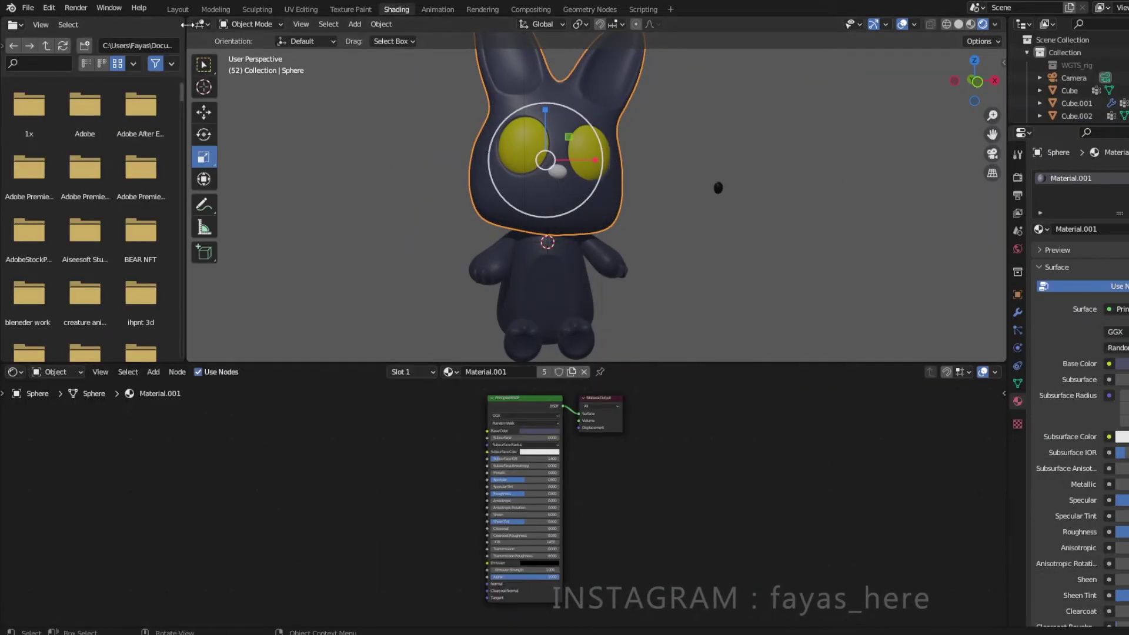
{"action": "left_click_drag", "start_coordinate": [4, 372], "coordinate": [23, 235]}
{"action": "left_click_drag", "start_coordinate": [187, 285], "coordinate": [535, 265]}
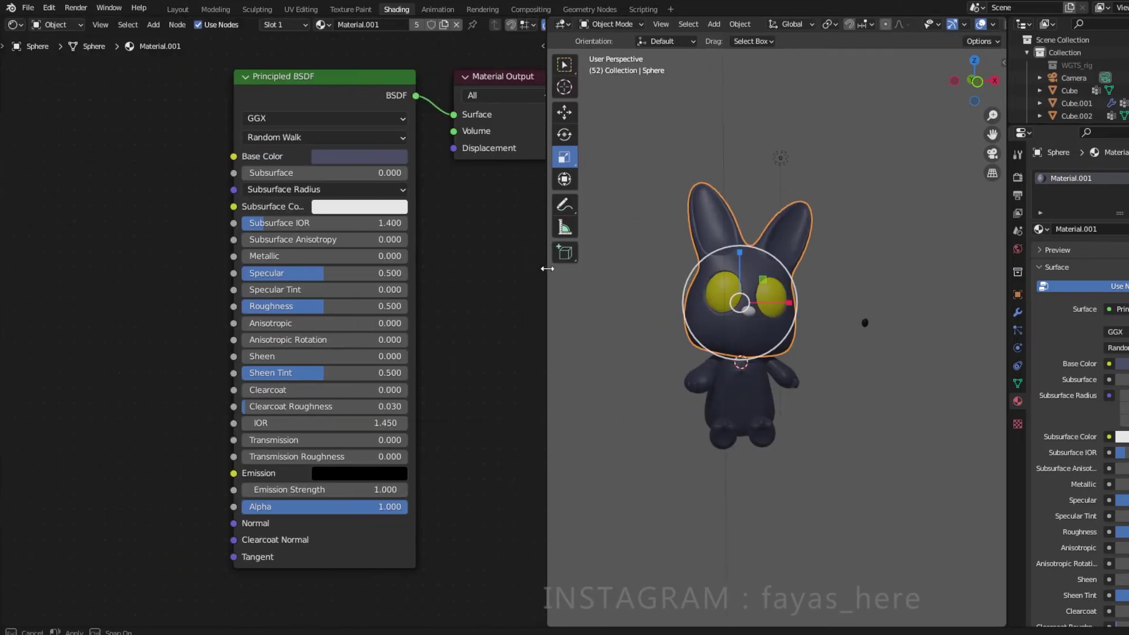
Step: Add a Noise Texture with Mapping and Texture Coordinate nodes, linked to Base Color
{"action": "left_click", "coordinate": [176, 158]}
{"action": "type", "text": "n"}
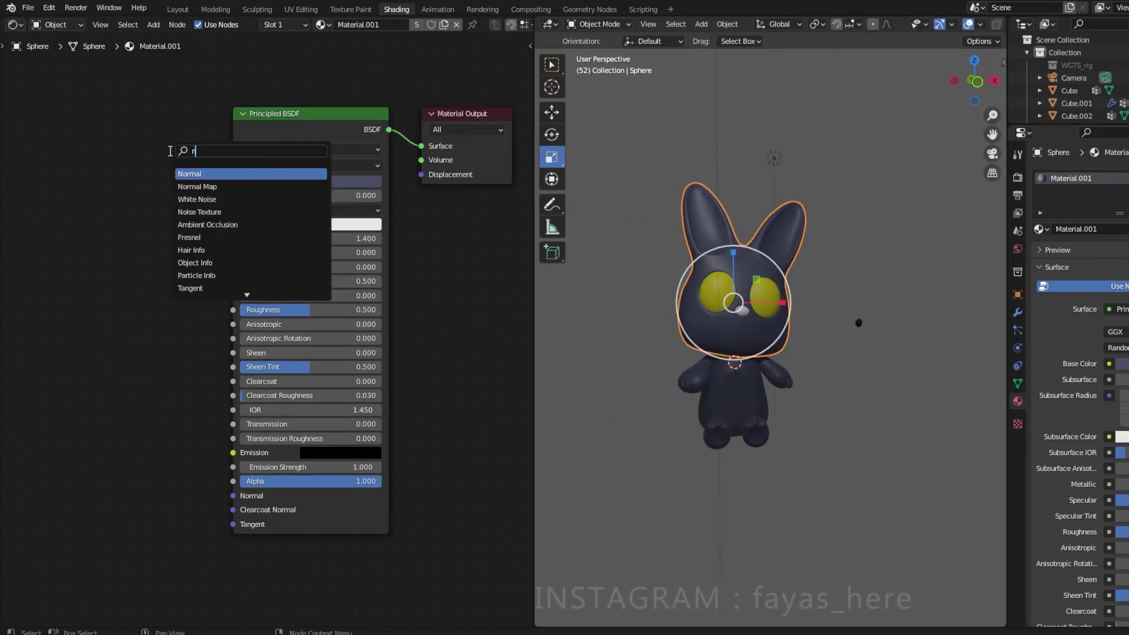
{"action": "left_click", "coordinate": [204, 187]}
{"action": "key", "text": "ctrl+t"}
{"action": "scroll", "coordinate": [121, 165], "scroll_direction": "down", "scroll_amount": 2}
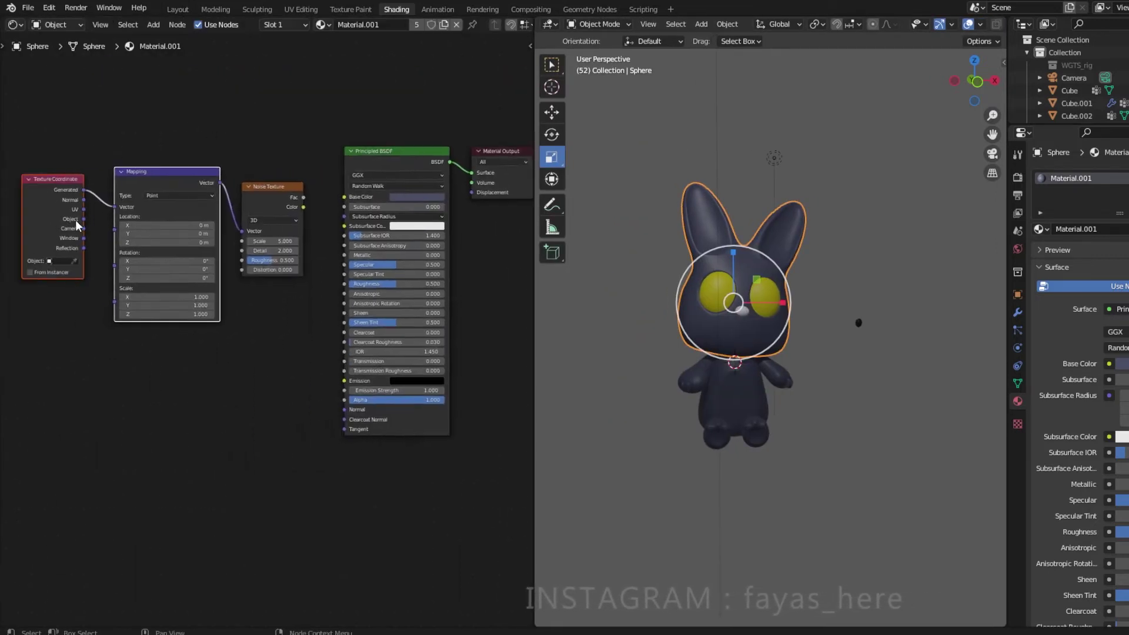
{"action": "middle_click_drag", "start_coordinate": [218, 142], "coordinate": [151, 158]}
{"action": "left_click_drag", "start_coordinate": [236, 224], "coordinate": [277, 214]}
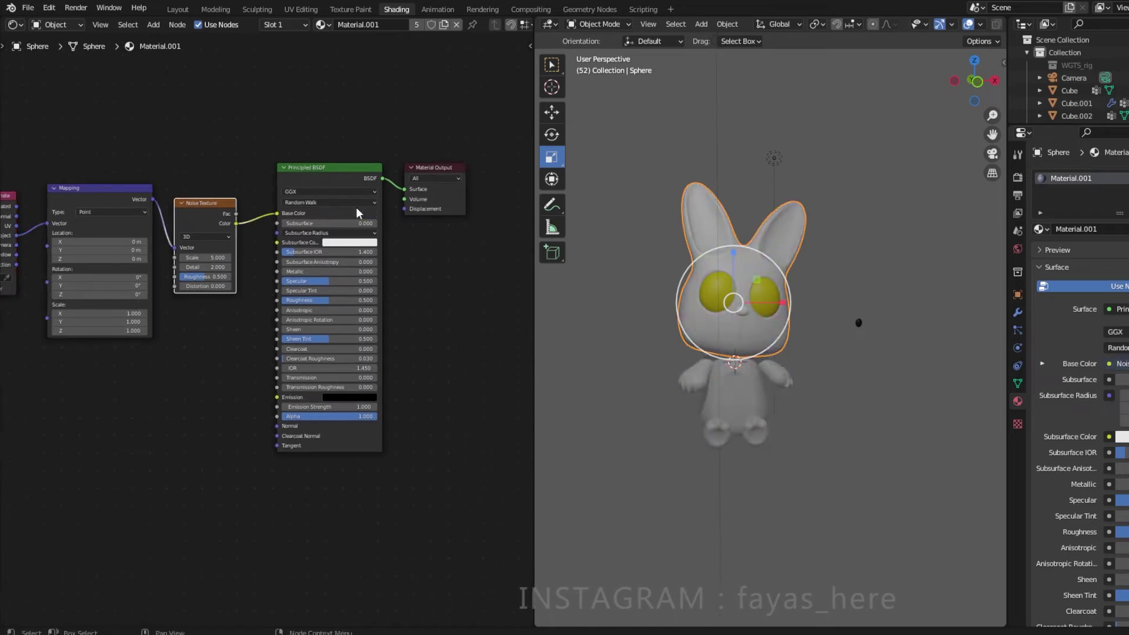
Step: Insert a ColorRamp between noise and shader, sliding its black stop almost to zero
{"action": "key", "text": "shift+a"}
{"action": "left_click", "coordinate": [114, 421]}
{"action": "key", "text": "Return"}
{"action": "left_click", "coordinate": [279, 248]}
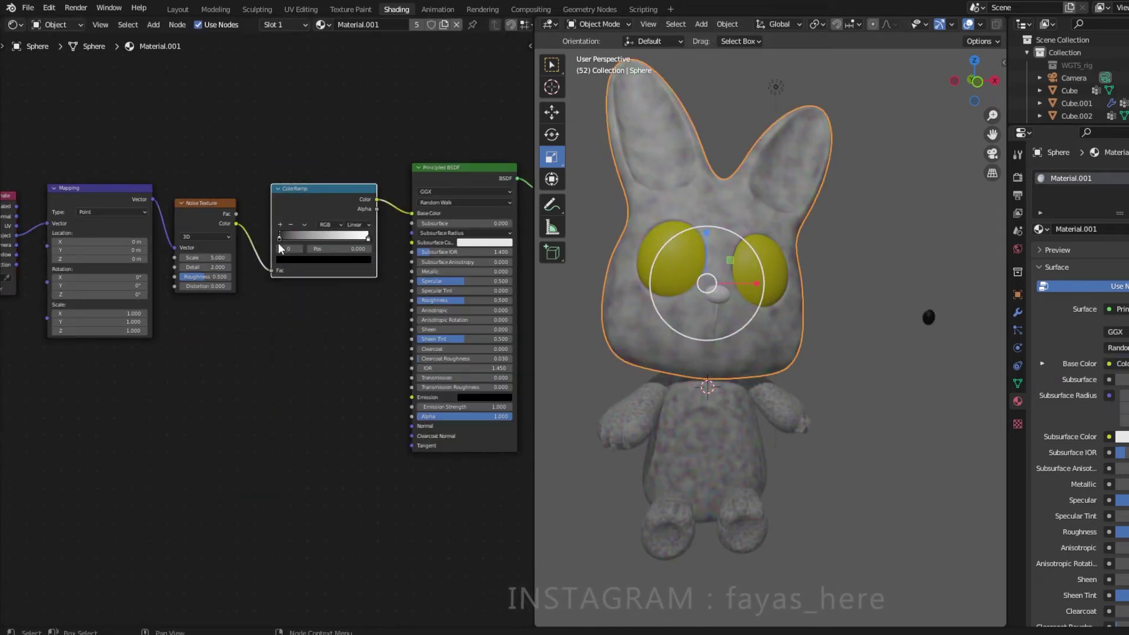
{"action": "left_click_drag", "start_coordinate": [299, 244], "coordinate": [288, 241]}
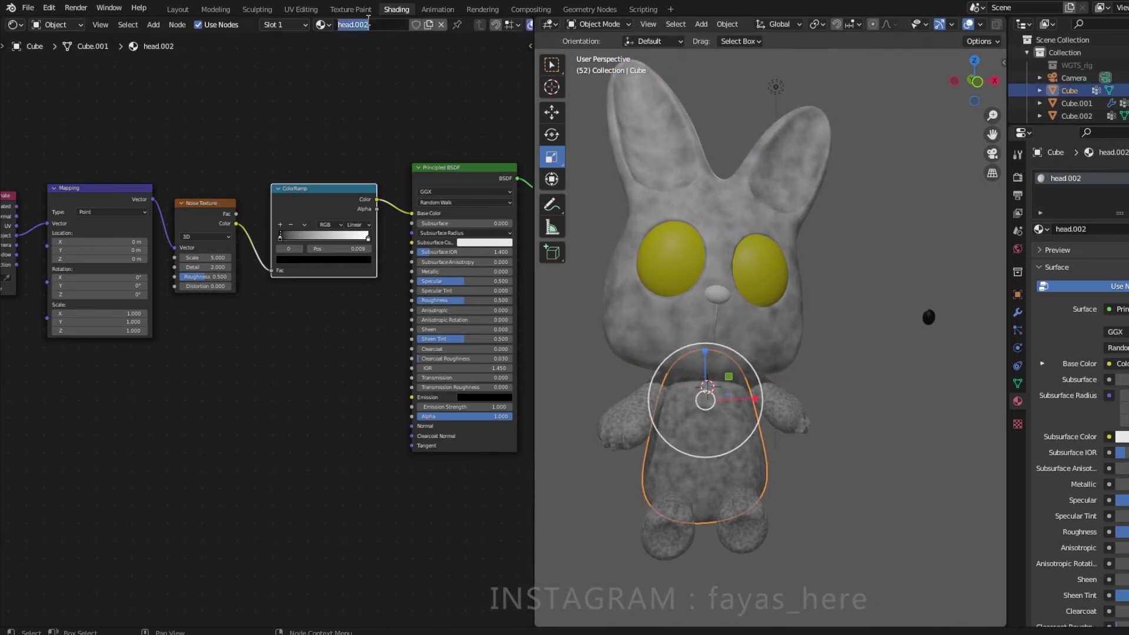
Step: Create renamed material copies head 2, limbs2 and body2, assigning body2 to the body
{"action": "left_click", "coordinate": [329, 26]}
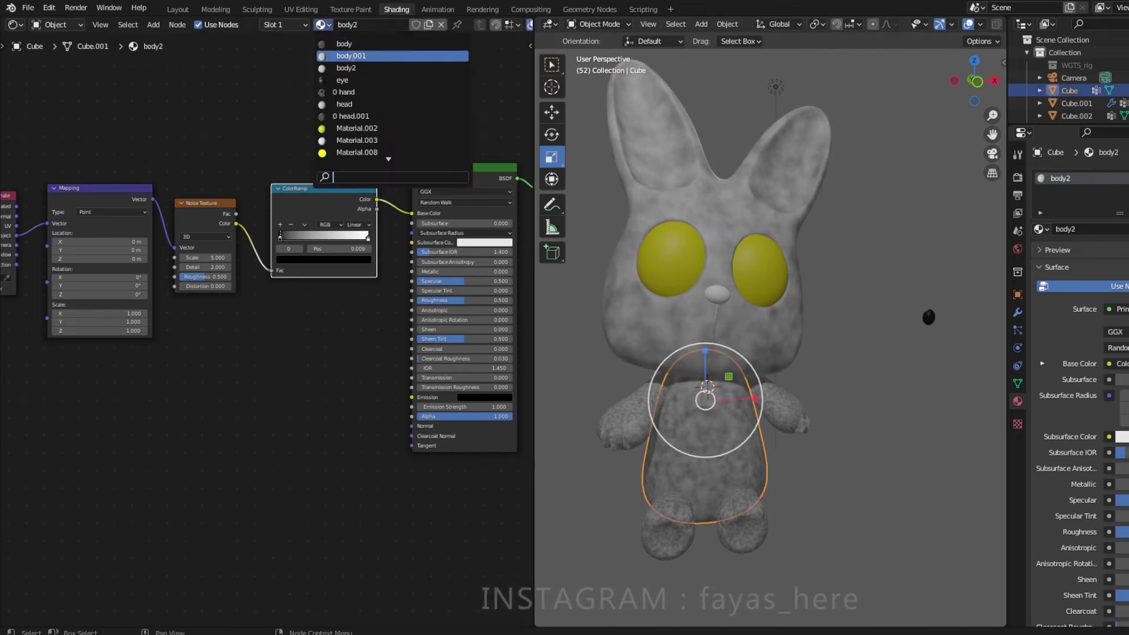
{"action": "type", "text": "head"}
{"action": "left_click", "coordinate": [374, 26]}
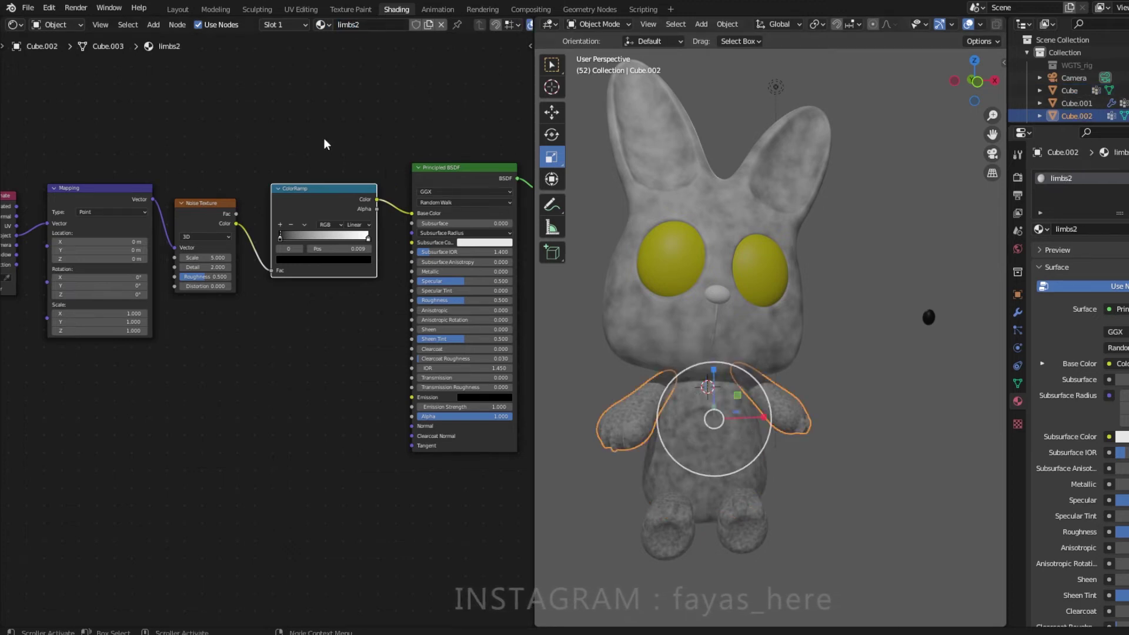
{"action": "left_click", "coordinate": [717, 165]}
{"action": "left_click", "coordinate": [782, 412]}
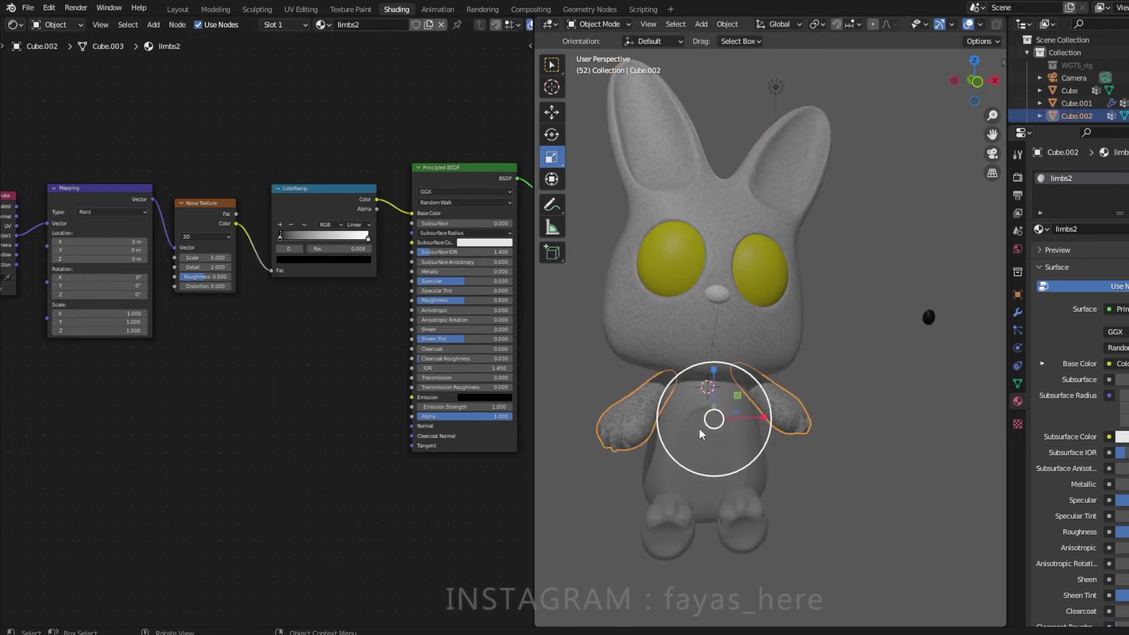
{"action": "left_click", "coordinate": [706, 471]}
{"action": "left_click", "coordinate": [322, 25]}
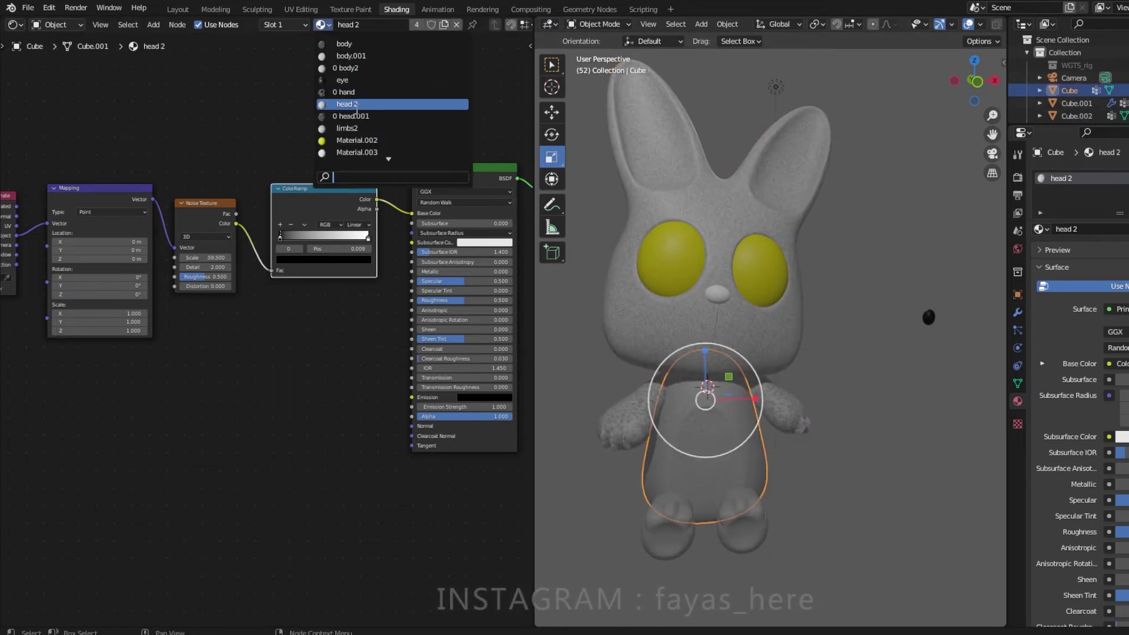
{"action": "left_click", "coordinate": [423, 68]}
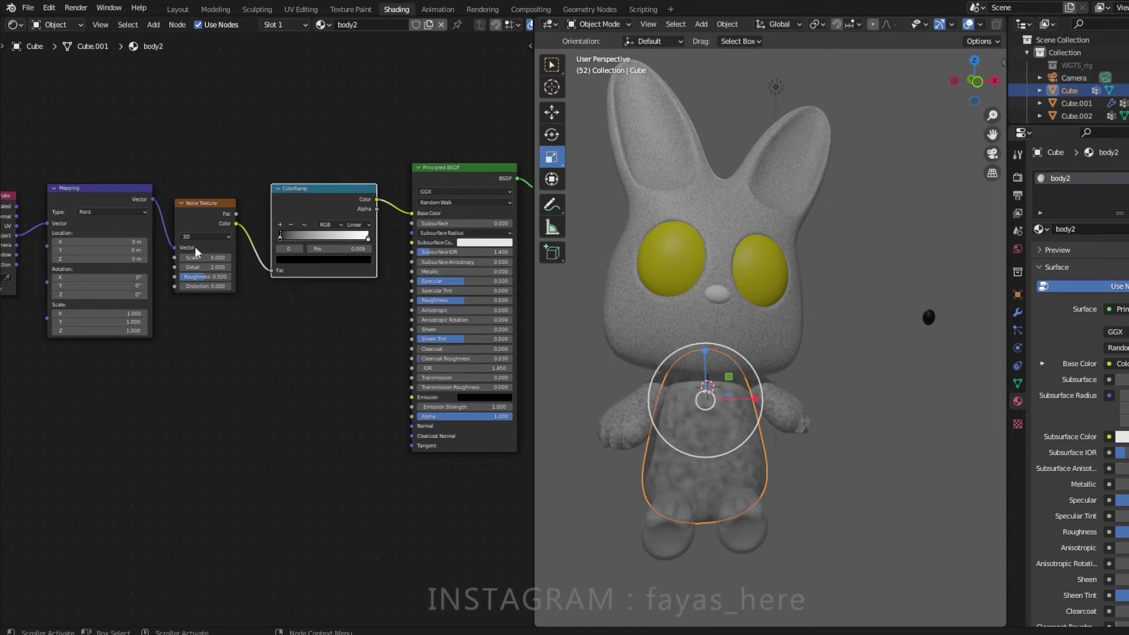
{"action": "left_click", "coordinate": [759, 352]}
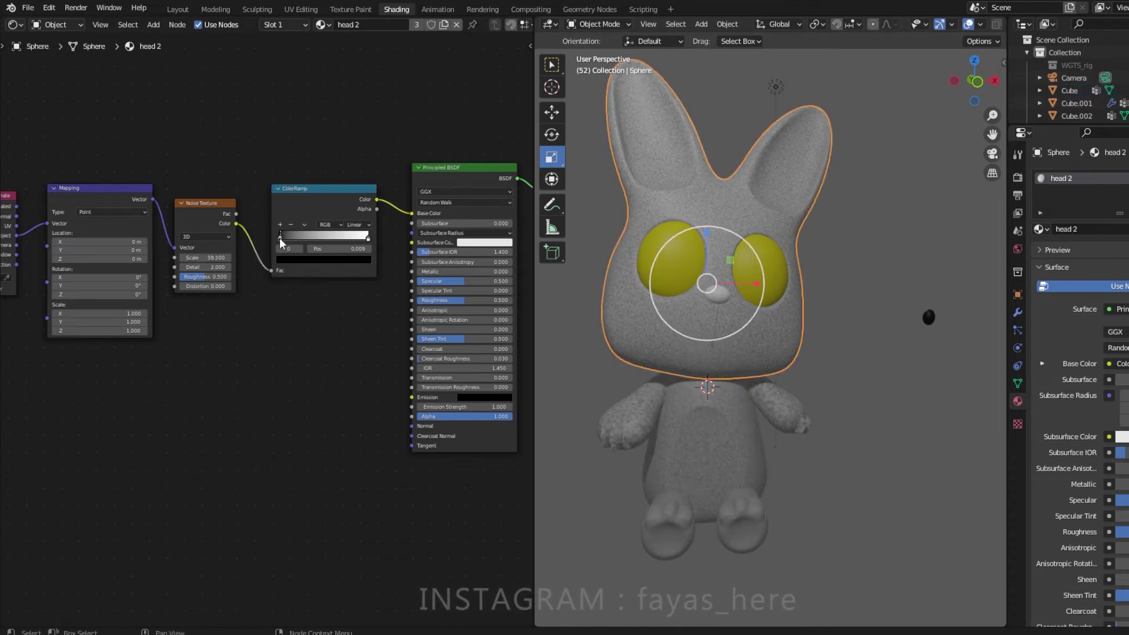
Step: Darken the head material's ramp, raise its roughness, and add a Bump node to it
{"action": "mouse_move", "coordinate": [280, 238]}
{"action": "left_mouse_down"}
{"action": "mouse_move", "coordinate": [358, 239]}
{"action": "mouse_move", "coordinate": [283, 237]}
{"action": "mouse_move", "coordinate": [323, 248]}
{"action": "left_mouse_up"}
{"action": "left_click", "coordinate": [360, 261]}
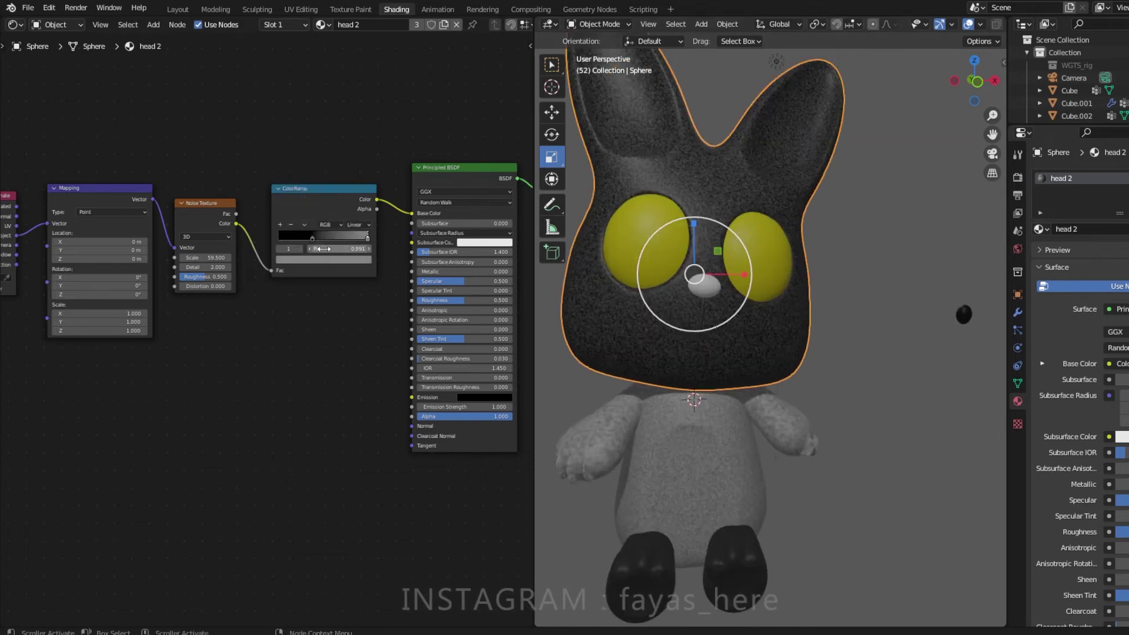
{"action": "left_click_drag", "start_coordinate": [435, 300], "coordinate": [468, 300]}
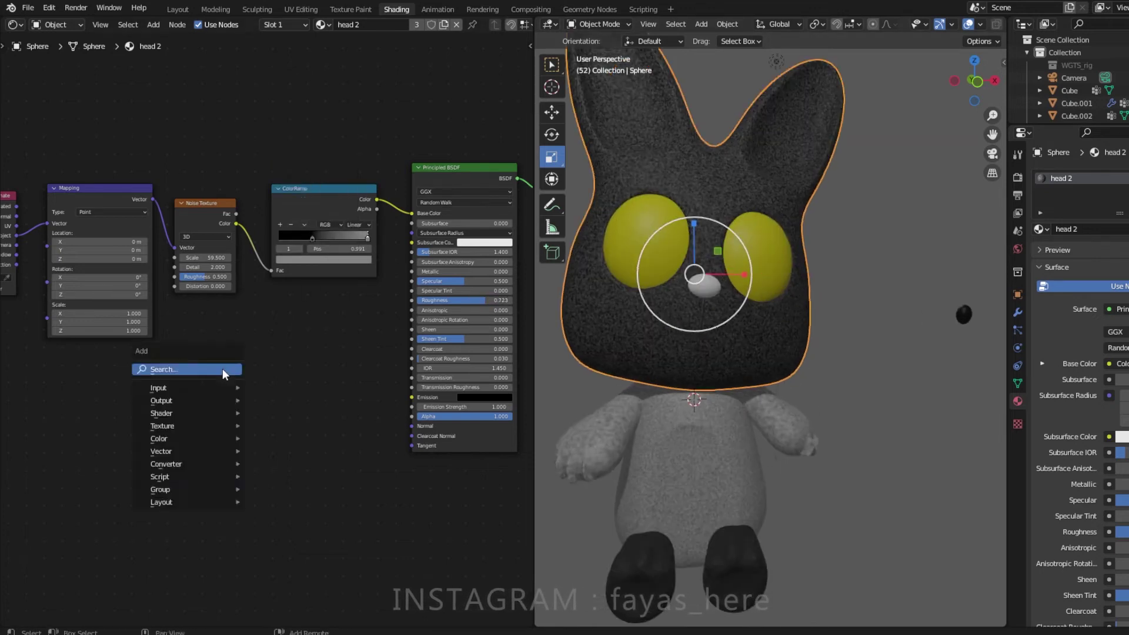
{"action": "left_click", "coordinate": [224, 369]}
{"action": "type", "text": "bu"}
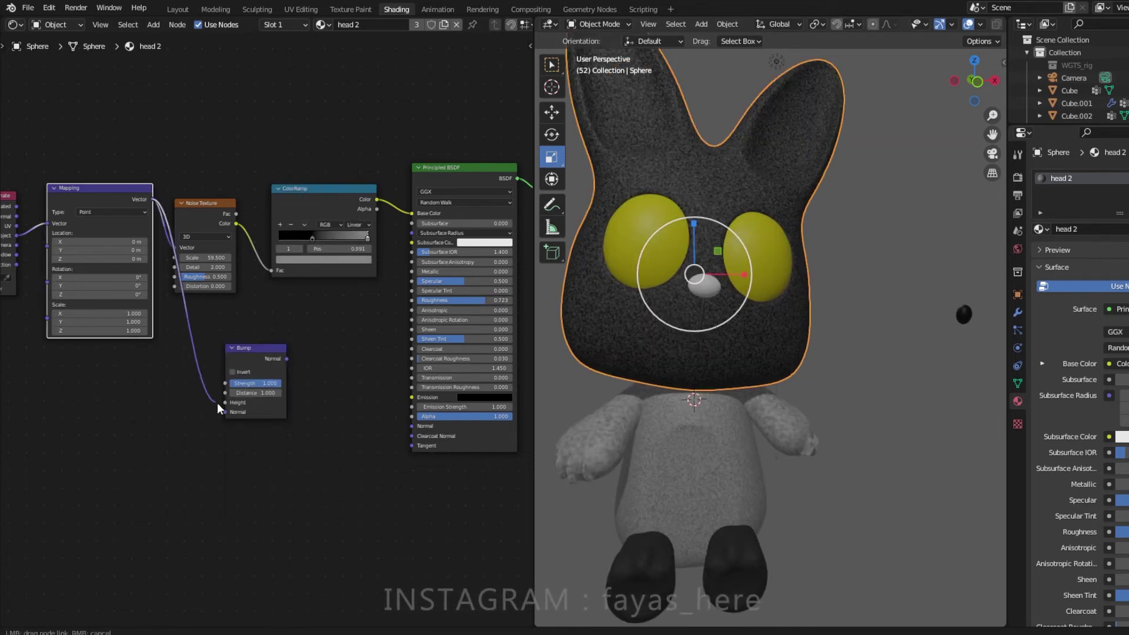
{"action": "scroll", "coordinate": [573, 227], "scroll_direction": "up", "scroll_amount": 5}
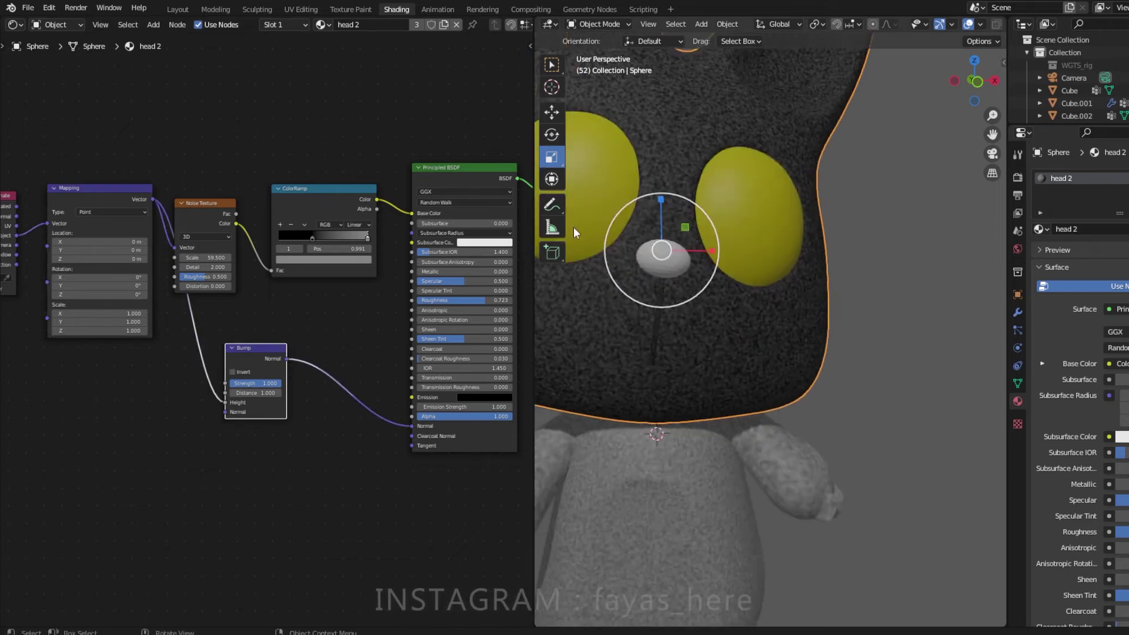
{"action": "mouse_move", "coordinate": [574, 227]}
{"action": "middle_mouse_down"}
{"action": "mouse_move", "coordinate": [677, 253]}
{"action": "mouse_move", "coordinate": [647, 194]}
{"action": "mouse_move", "coordinate": [752, 269]}
{"action": "mouse_move", "coordinate": [706, 282]}
{"action": "middle_mouse_up"}
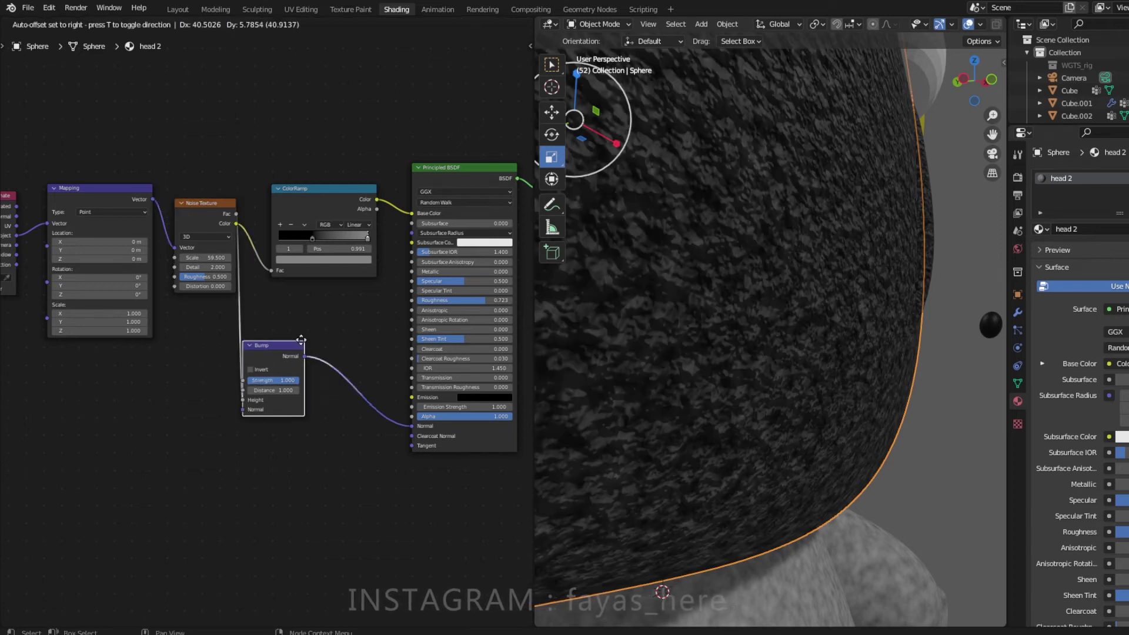
Step: Add a Bump node to body2 feeding the shader Normal, and move the black ramp stop to 0.436
{"action": "key", "text": "shift+a"}
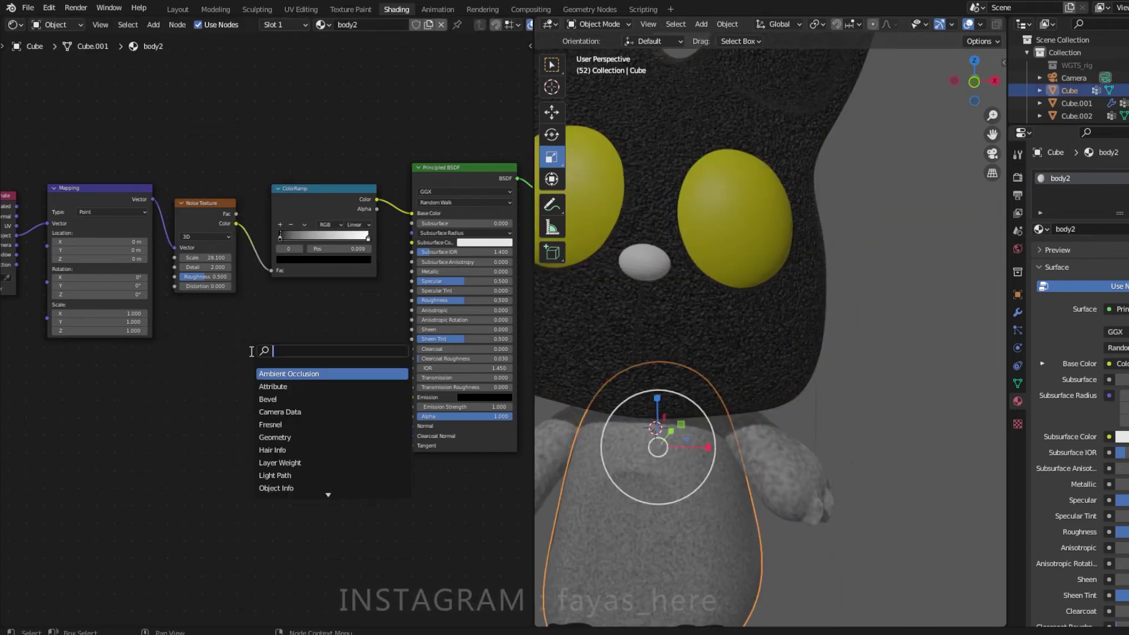
{"action": "type", "text": "bump"}
{"action": "key", "text": "Return"}
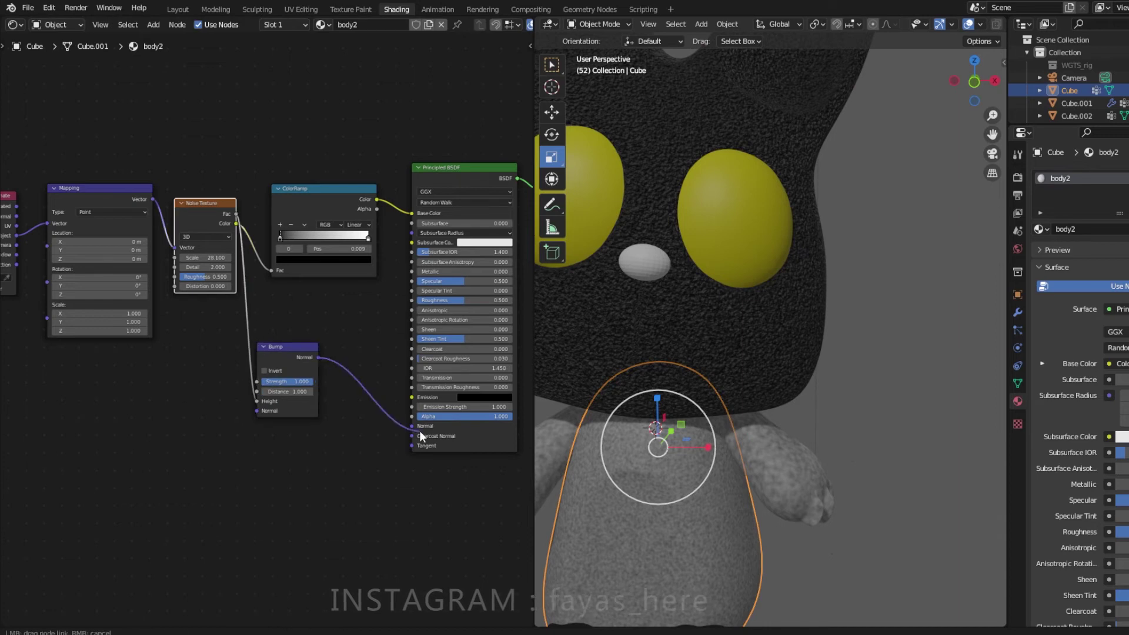
{"action": "left_click_drag", "start_coordinate": [420, 435], "coordinate": [414, 428]}
{"action": "left_click_drag", "start_coordinate": [280, 238], "coordinate": [318, 238]}
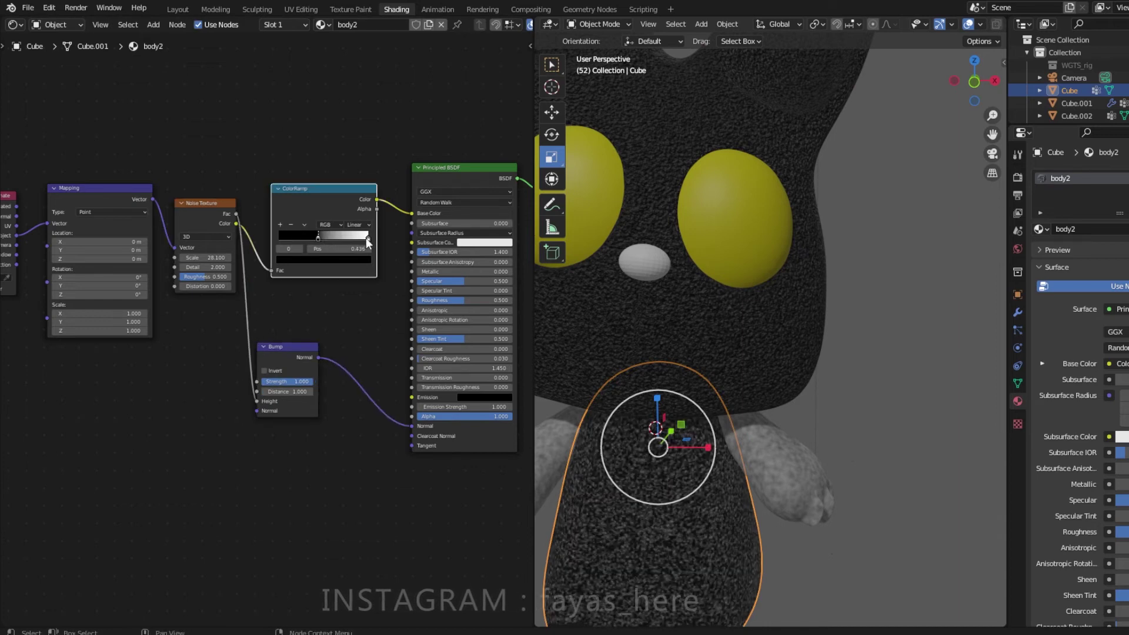
{"action": "left_click", "coordinate": [324, 259]}
{"action": "left_click", "coordinate": [885, 351]}
Step: Give the limbs2 material a noise-driven Bump node into Normal, with the black ramp stop at 0.495
{"action": "left_click", "coordinate": [782, 465]}
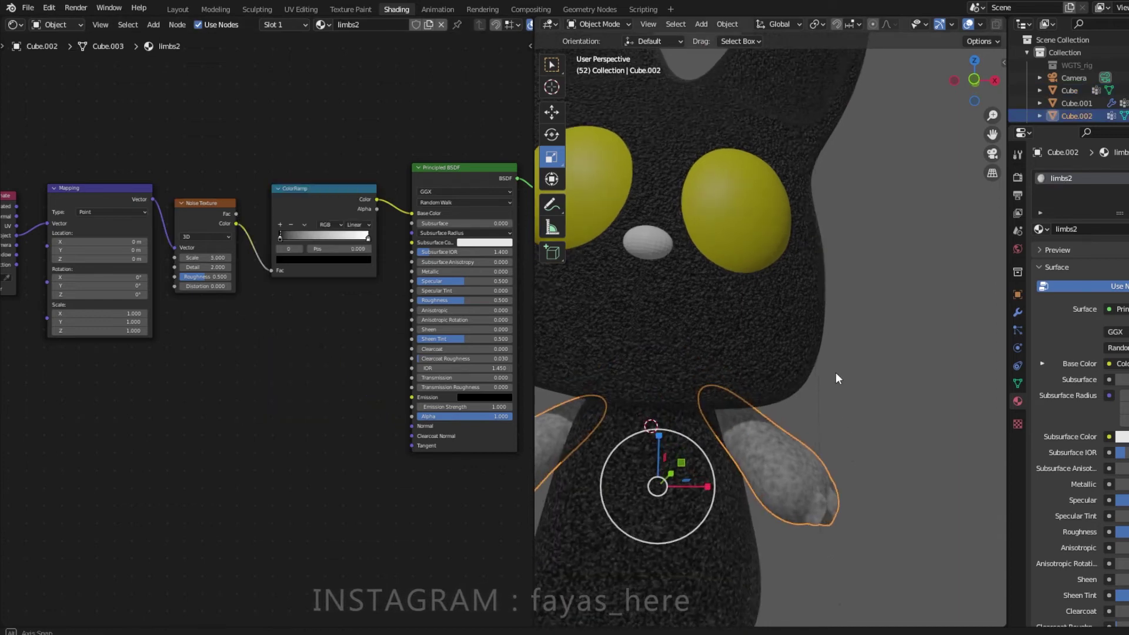
{"action": "scroll", "coordinate": [838, 378], "scroll_direction": "down", "scroll_amount": 4}
{"action": "scroll", "coordinate": [847, 383], "scroll_direction": "up", "scroll_amount": 3}
{"action": "key", "text": "shift+a"}
{"action": "type", "text": "bum"}
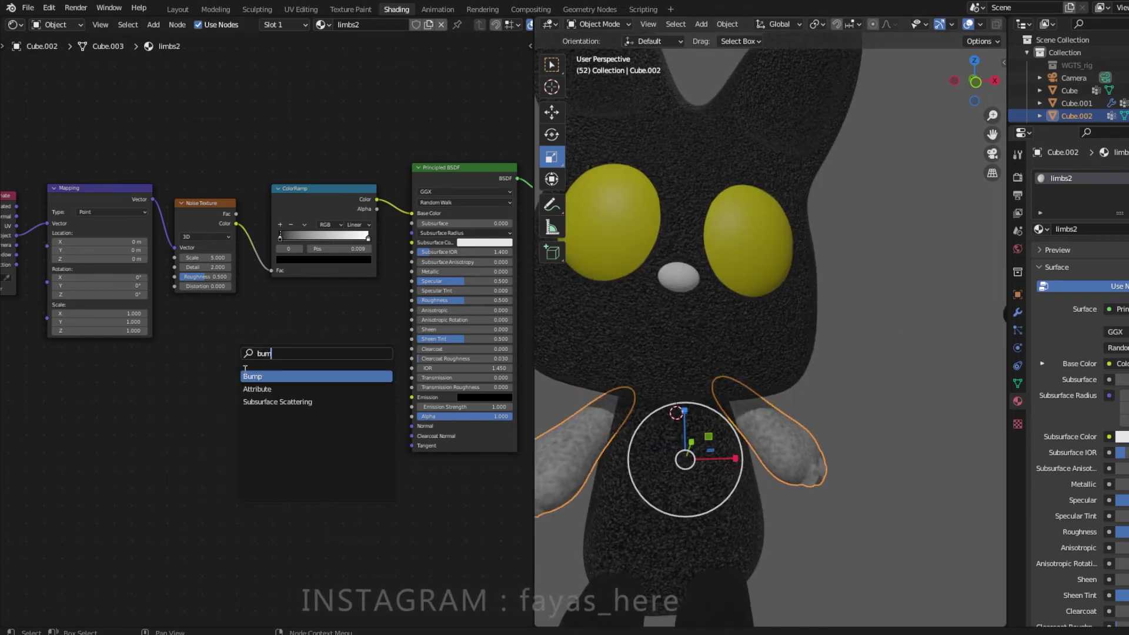
{"action": "key", "text": "Return"}
{"action": "left_click", "coordinate": [246, 368]}
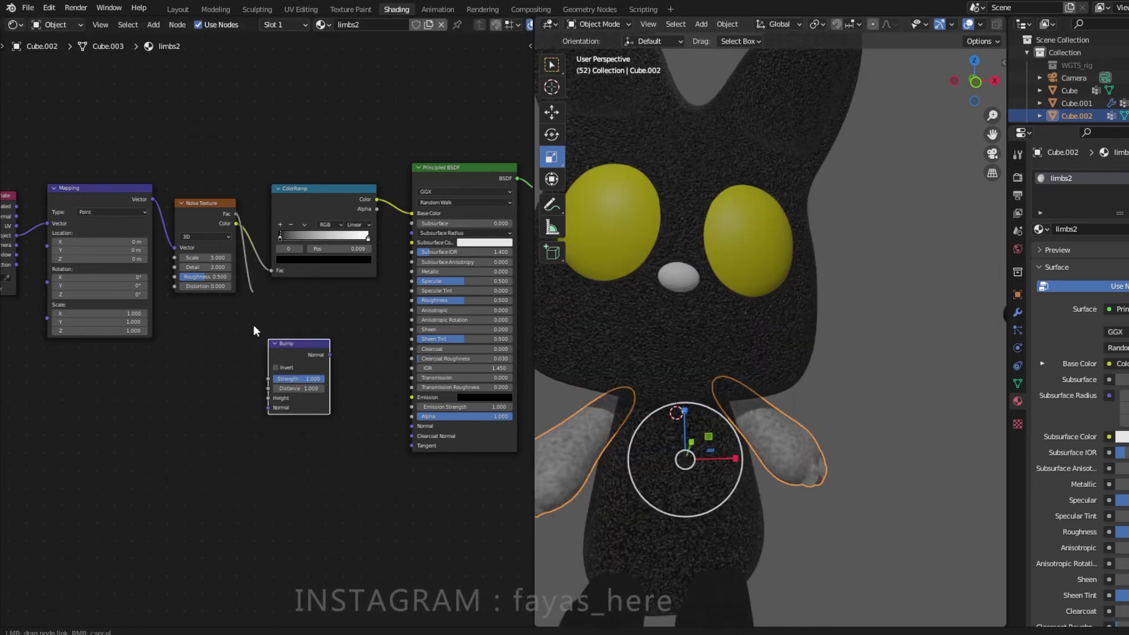
{"action": "left_click_drag", "start_coordinate": [330, 354], "coordinate": [412, 425]}
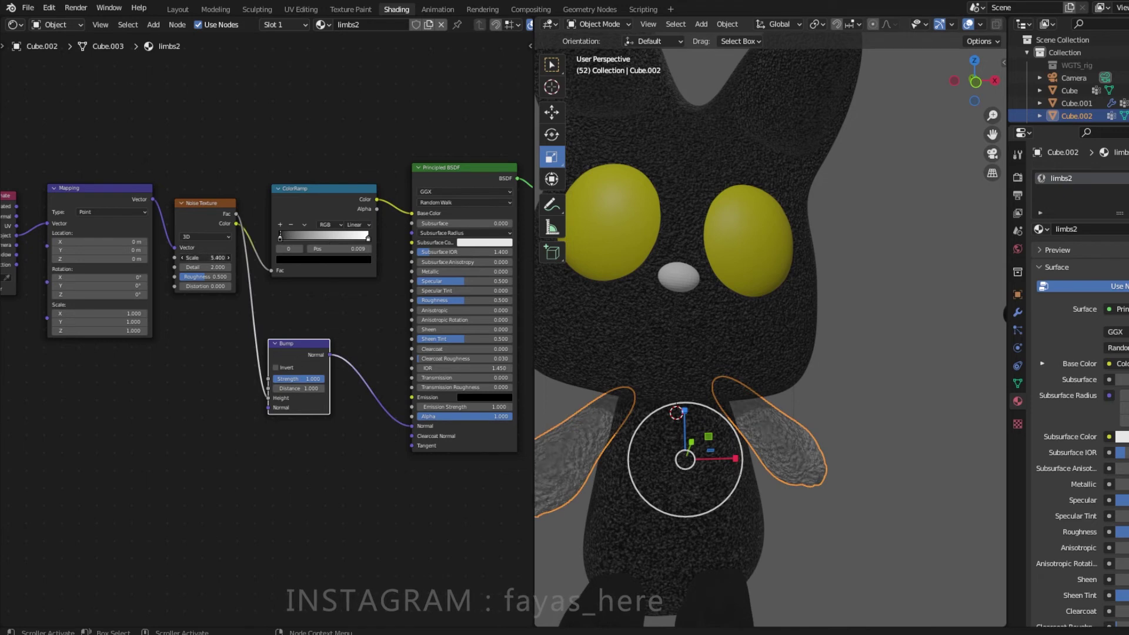
{"action": "left_click_drag", "start_coordinate": [280, 236], "coordinate": [326, 238]}
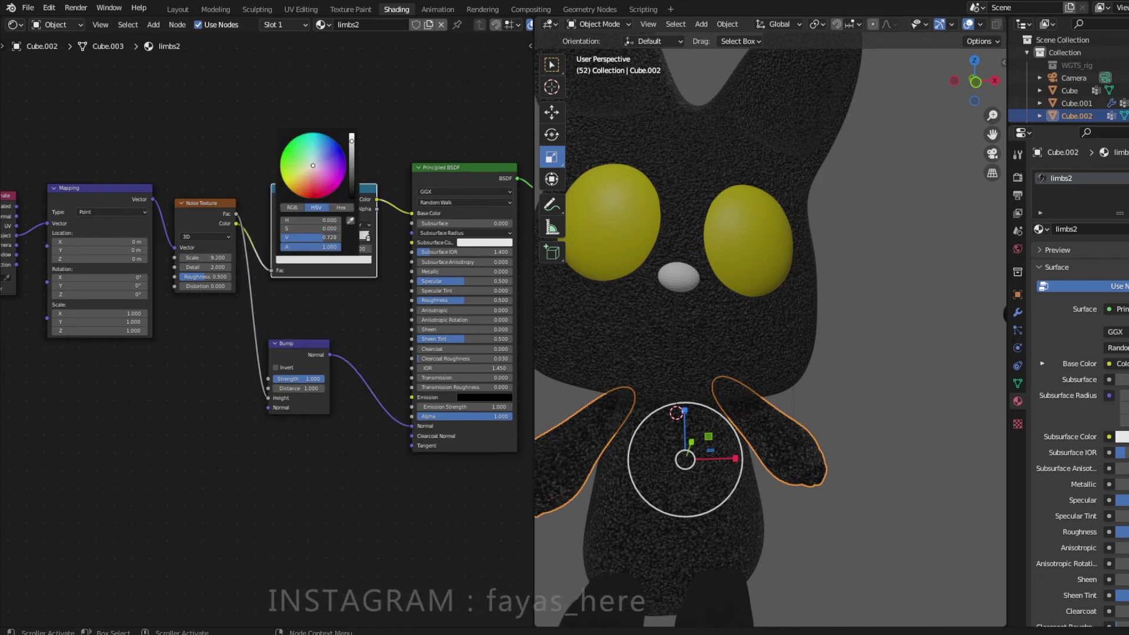
{"action": "left_click", "coordinate": [759, 276]}
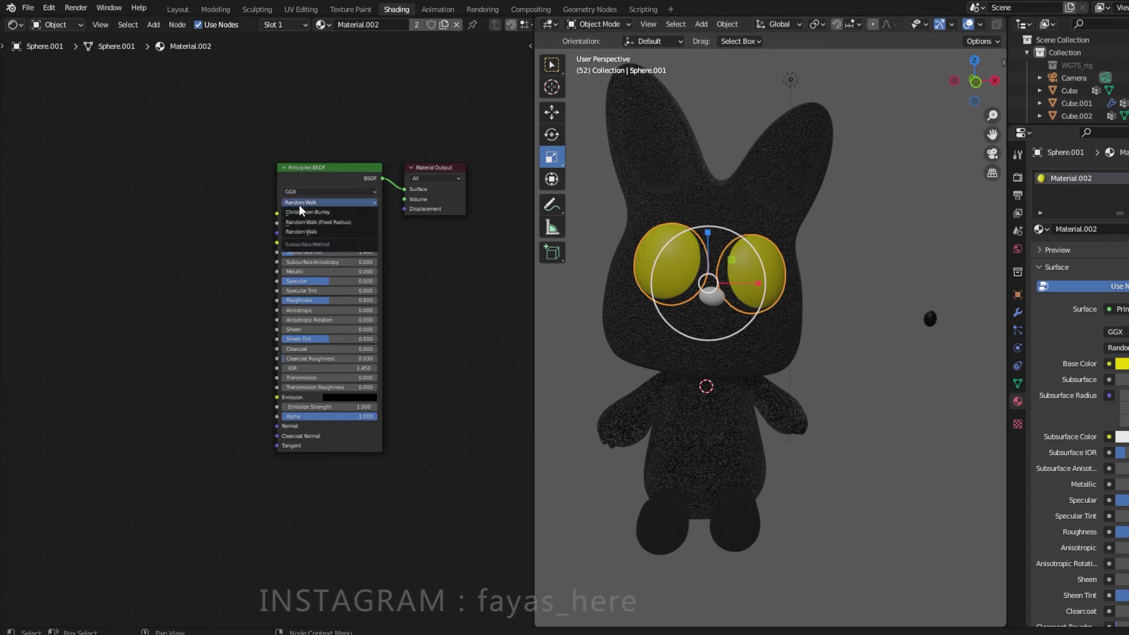
Step: Switch the eye material to a bright yellow Emission shader with strength 11.3
{"action": "left_click", "coordinate": [1120, 310]}
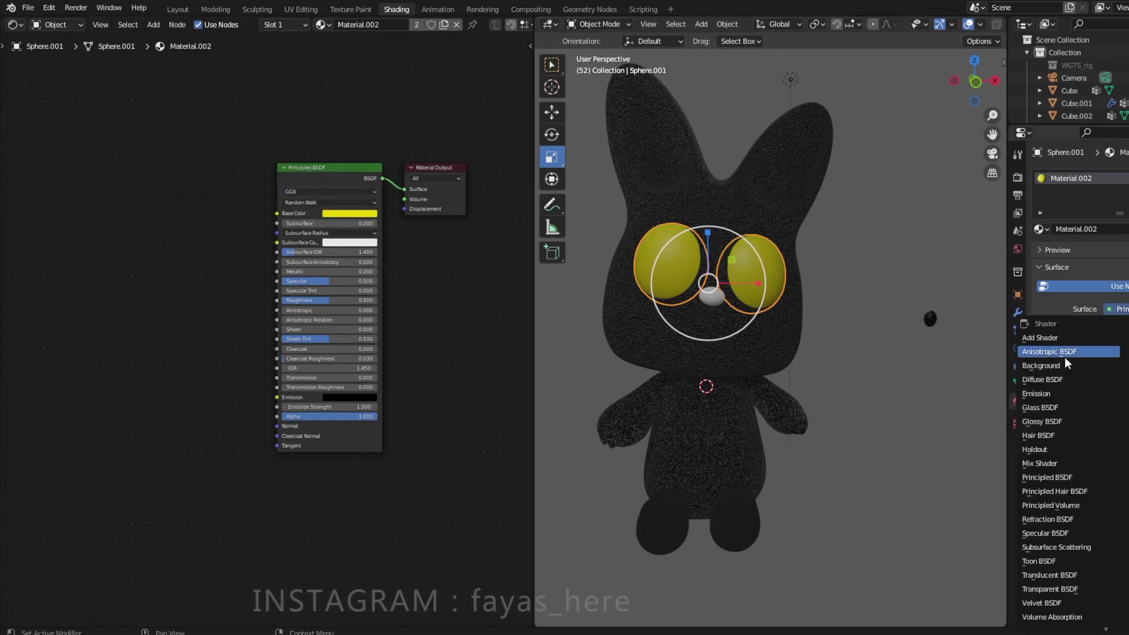
{"action": "left_click", "coordinate": [1049, 394]}
{"action": "left_click", "coordinate": [1120, 332]}
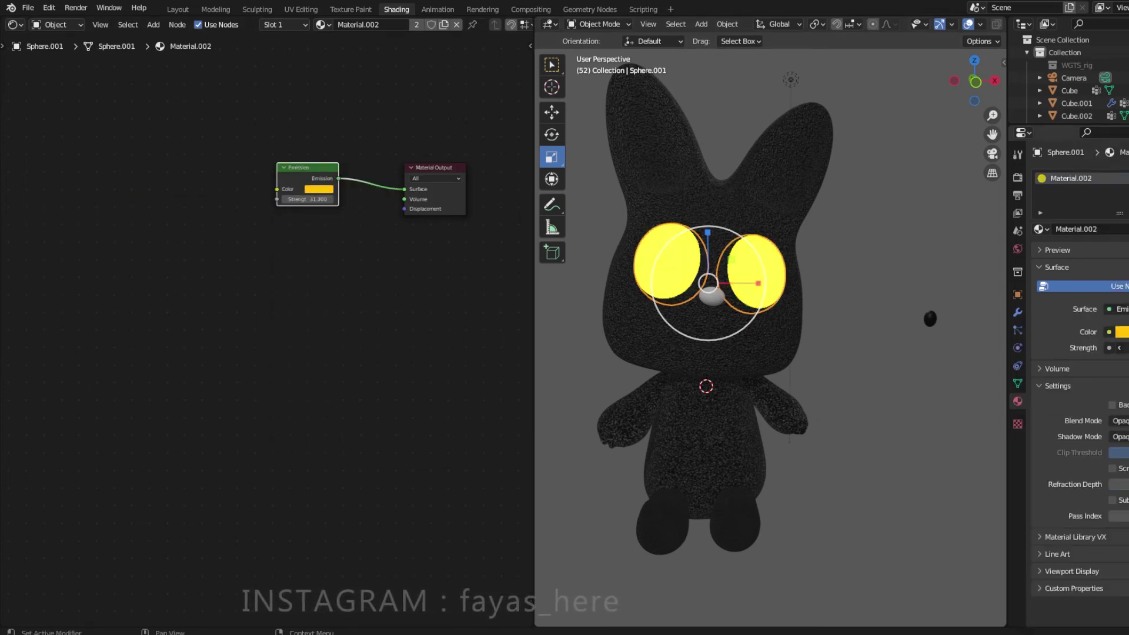
Step: Select the small black sphere beside the bunny and return to the Layout workspace
{"action": "left_click", "coordinate": [930, 319]}
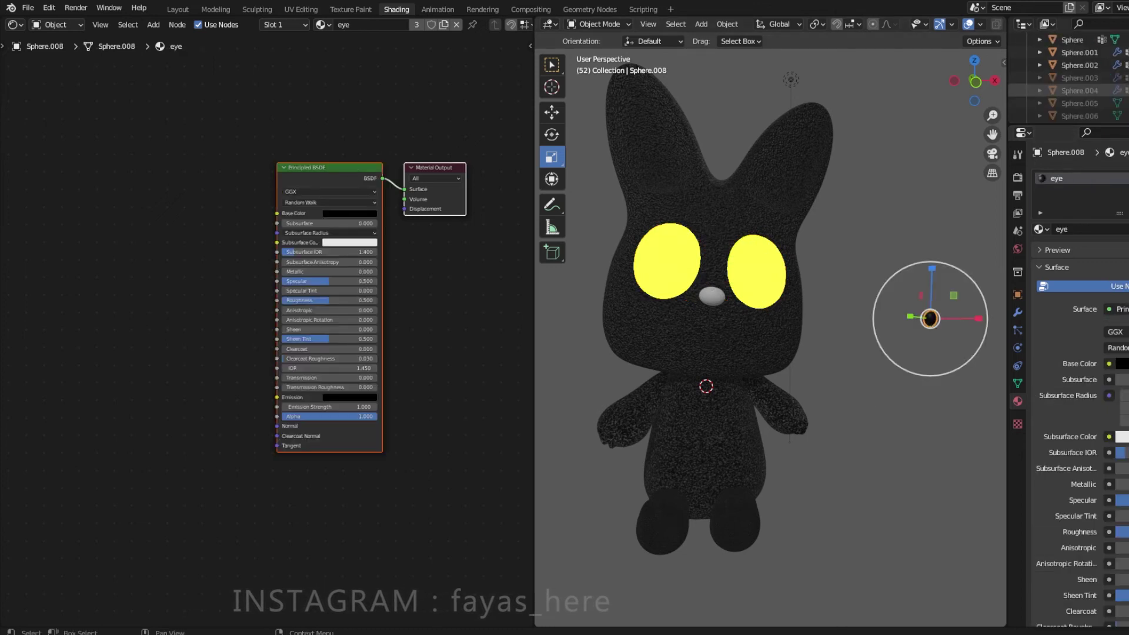
{"action": "scroll", "coordinate": [874, 398], "scroll_direction": "down", "scroll_amount": 3}
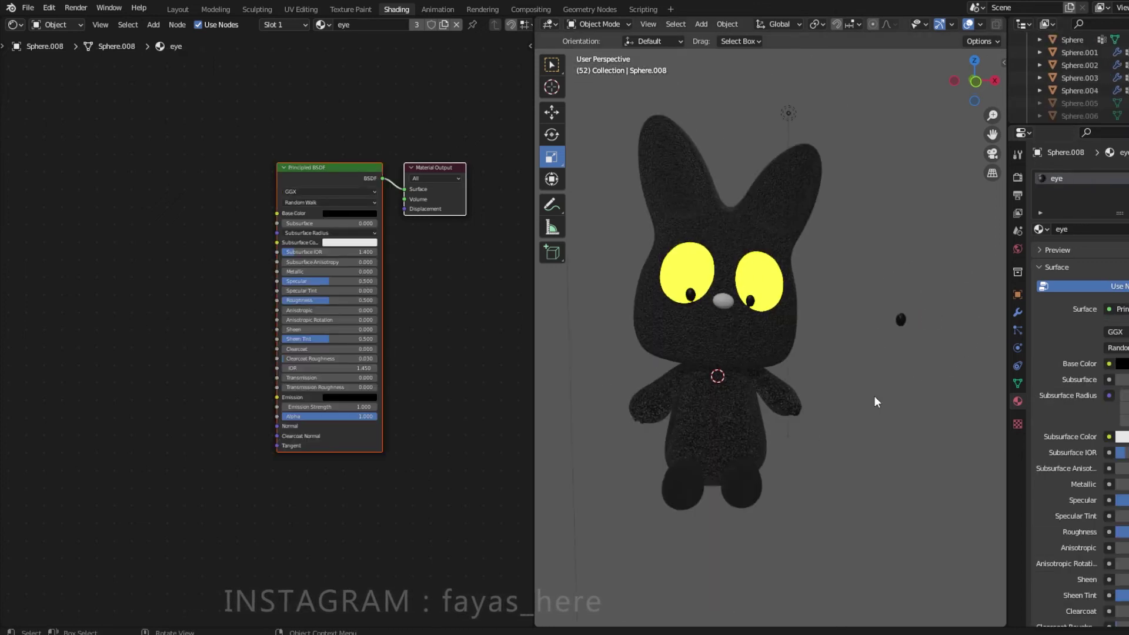
{"action": "left_click", "coordinate": [172, 11]}
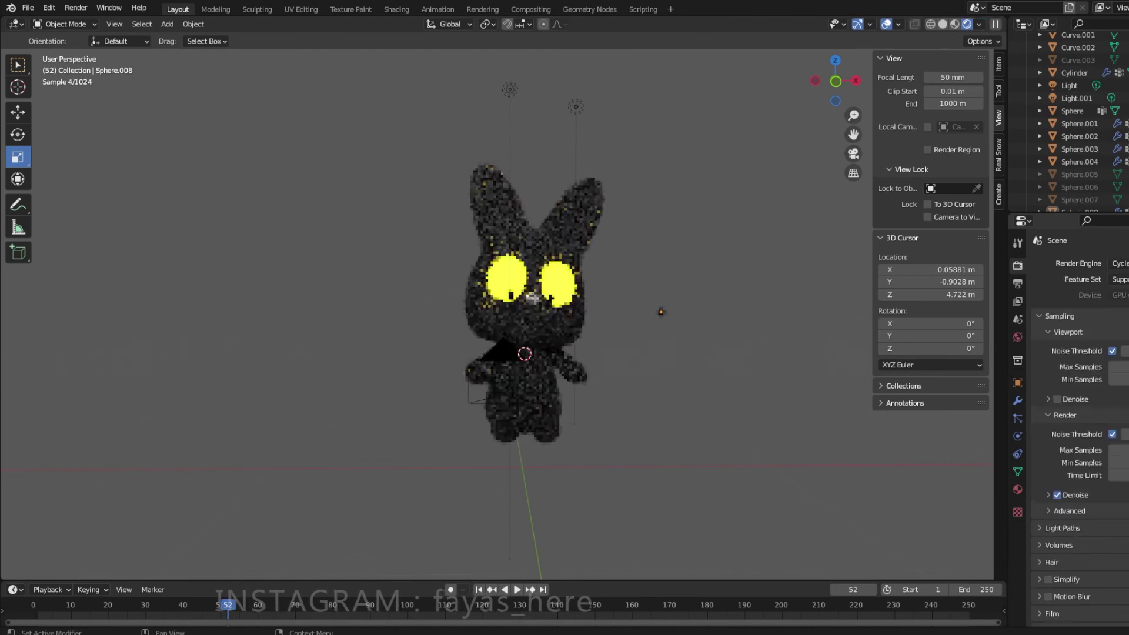
Step: Delete the stray sphere and add a floor plane lowered under the bunny, scaled about 40
{"action": "key", "text": "x"}
{"action": "left_click", "coordinate": [806, 320]}
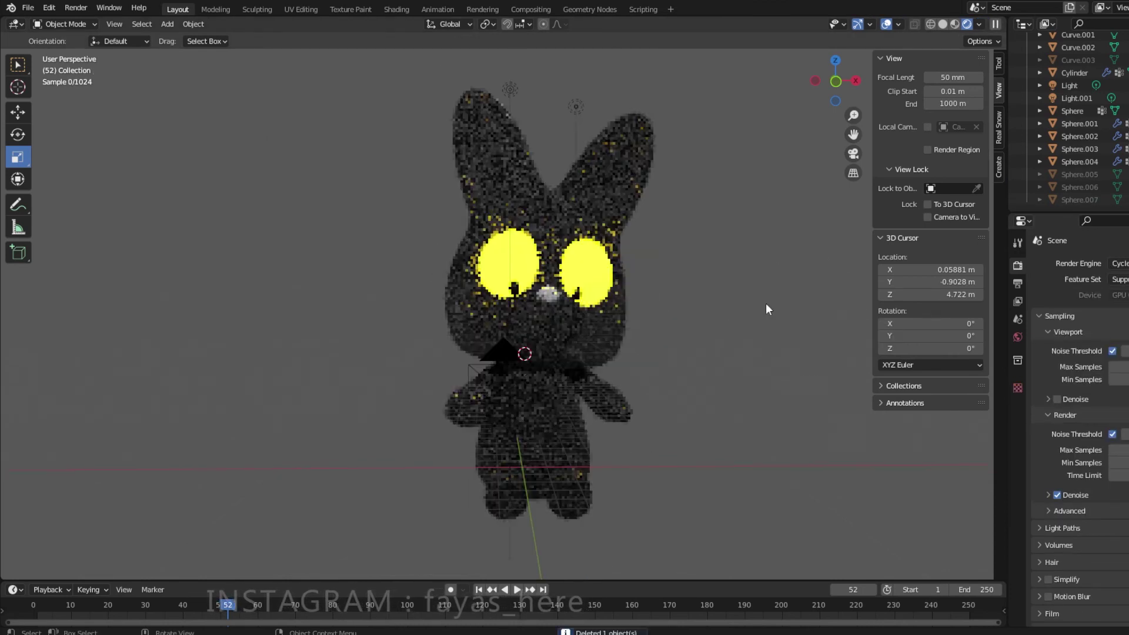
{"action": "key", "text": "shift+a"}
{"action": "left_click", "coordinate": [780, 40]}
{"action": "key", "text": "g"}
{"action": "key", "text": "z"}
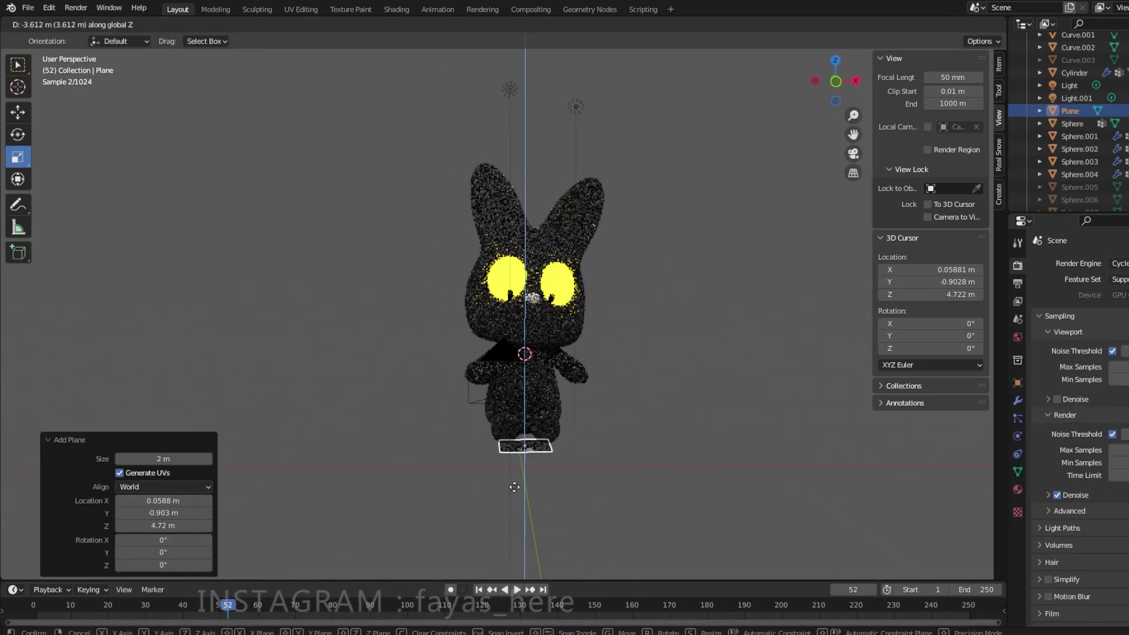
{"action": "key", "text": "Return"}
{"action": "key", "text": "s"}
{"action": "left_click", "coordinate": [967, 471]}
Step: Extrude the plane's back edge up into a wall and bevel the corner with 22 segments
{"action": "middle_click_drag", "start_coordinate": [506, 405], "coordinate": [464, 290]}
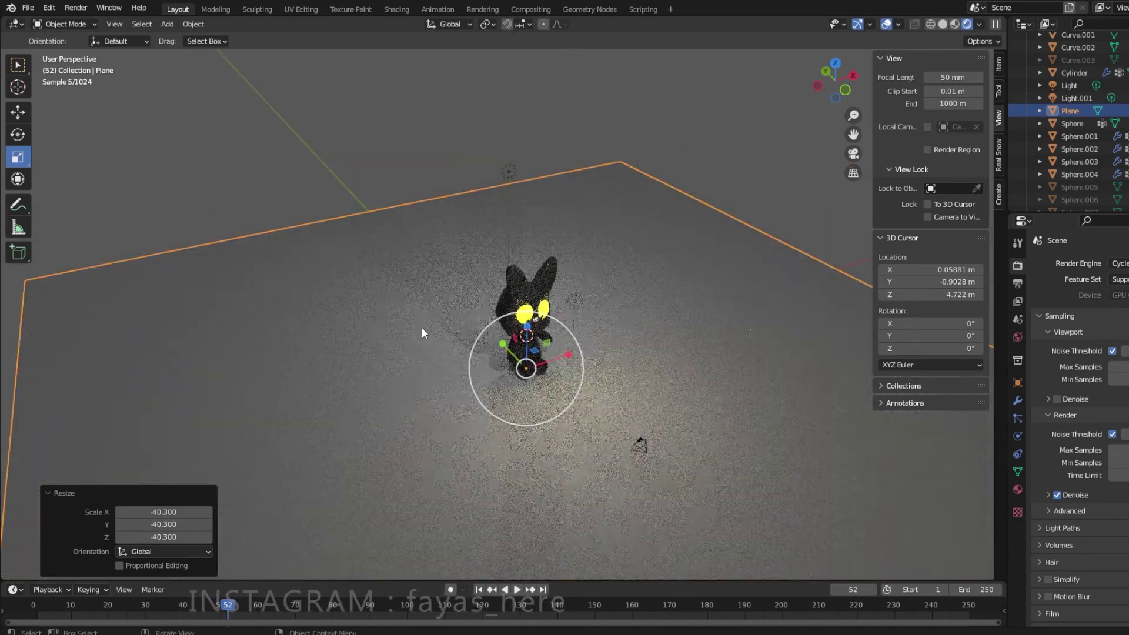
{"action": "key", "text": "Tab"}
{"action": "key", "text": "a"}
{"action": "key", "text": "e"}
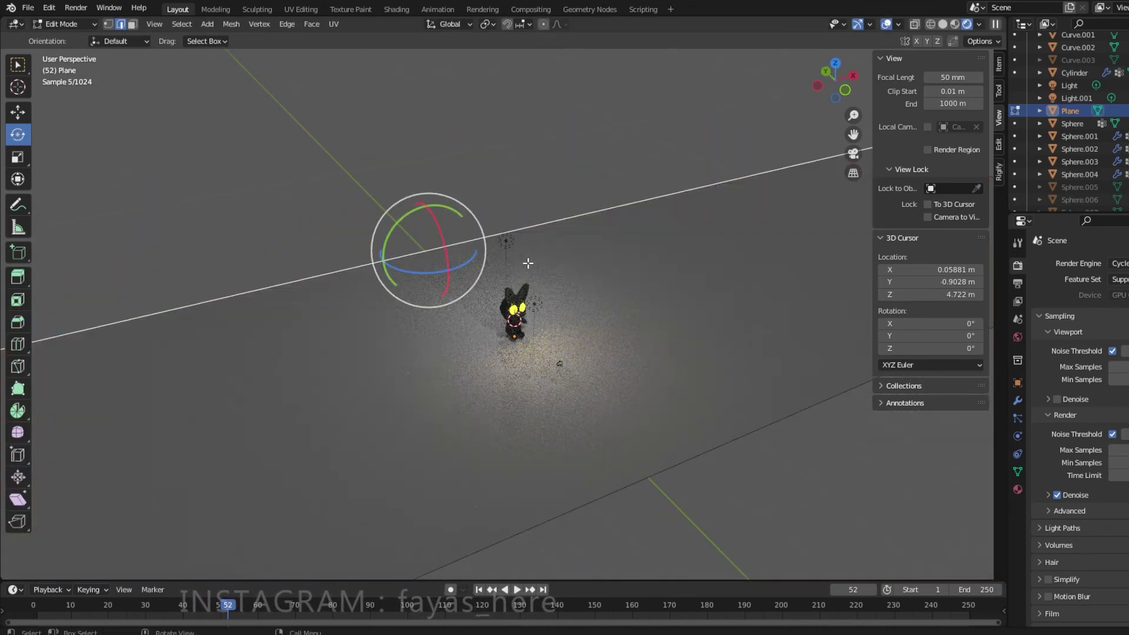
{"action": "left_click", "coordinate": [518, 551]}
{"action": "key", "text": "ctrl+z"}
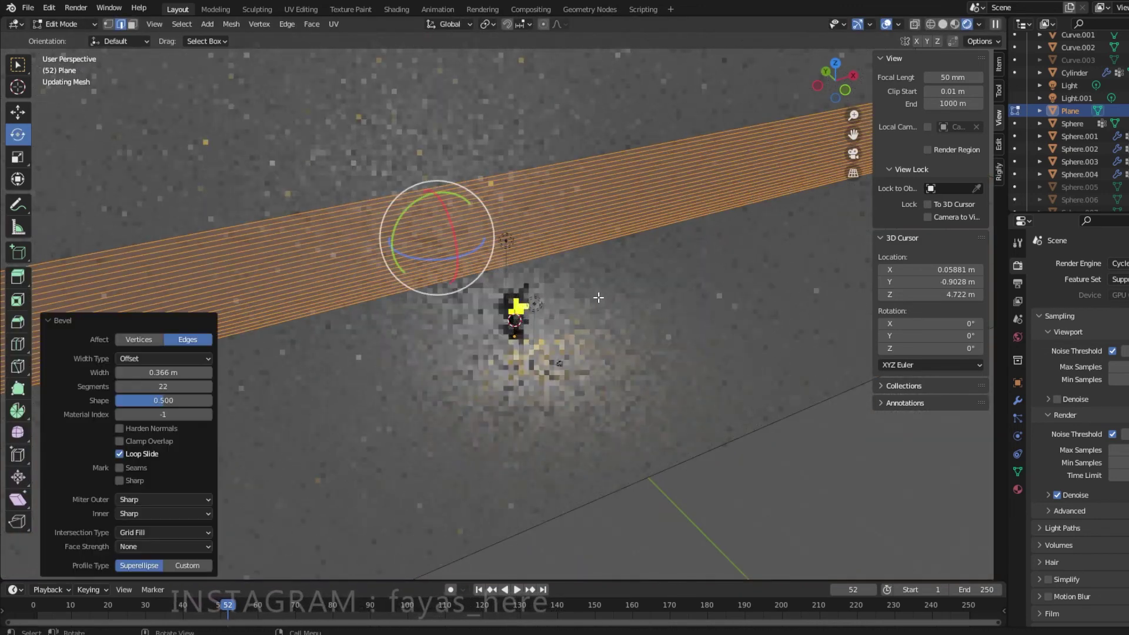
{"action": "key", "text": "ctrl+z"}
{"action": "key", "text": "ctrl+z"}
{"action": "middle_click_drag", "start_coordinate": [606, 260], "coordinate": [589, 257]}
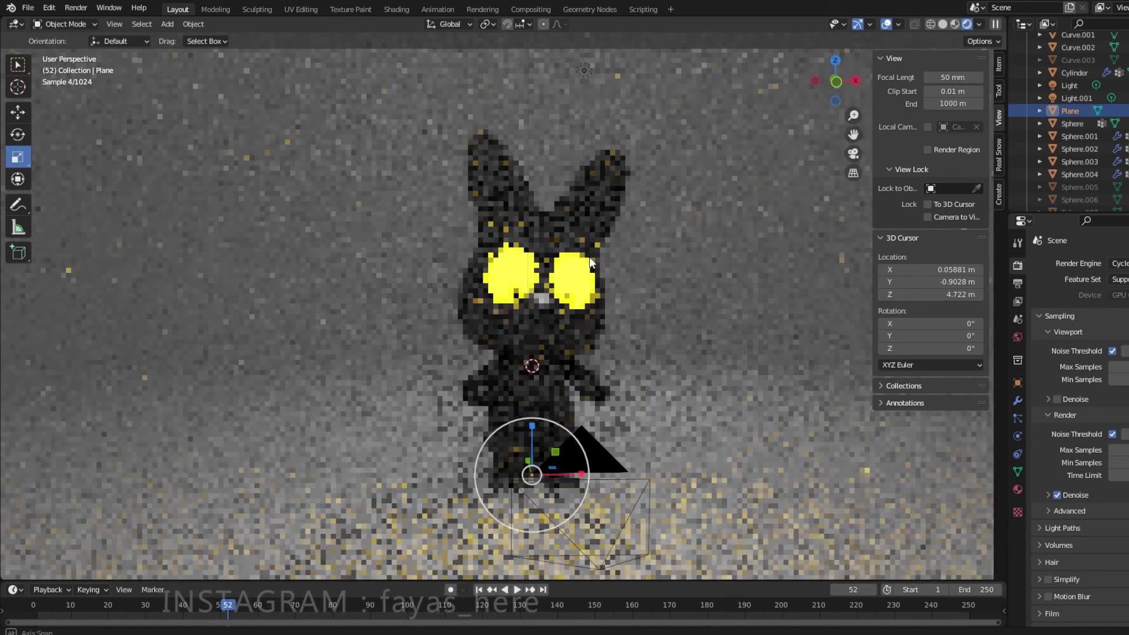
Step: Unhide the glowing text and the banded egg objects, and select all the egg pieces
{"action": "key", "text": "ctrl+shift+z"}
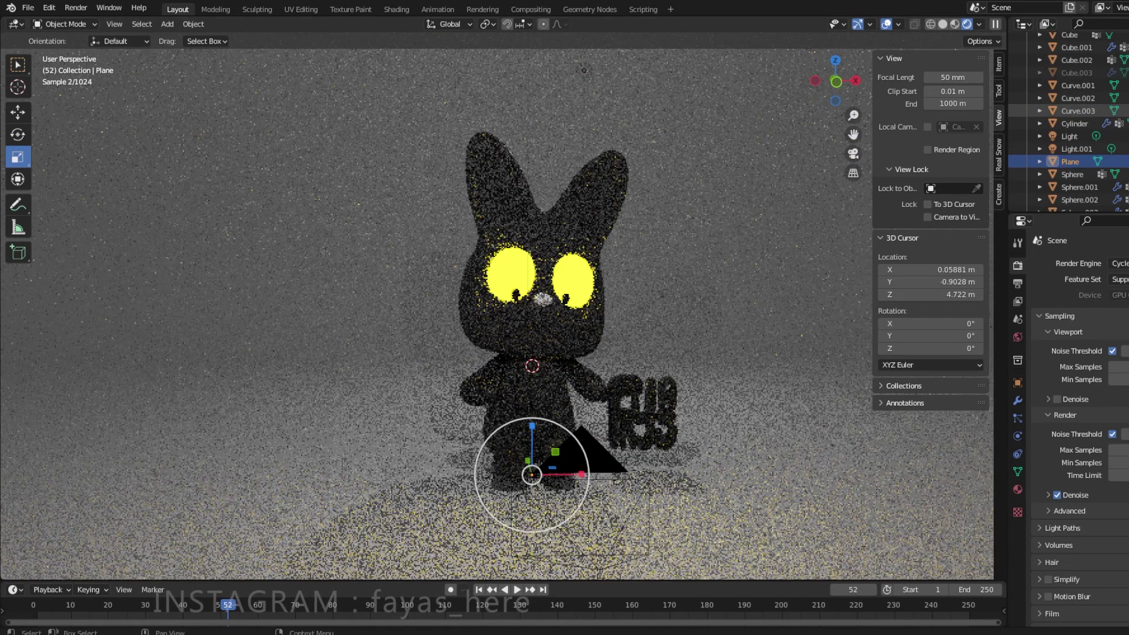
{"action": "key", "text": "ctrl+shift+z"}
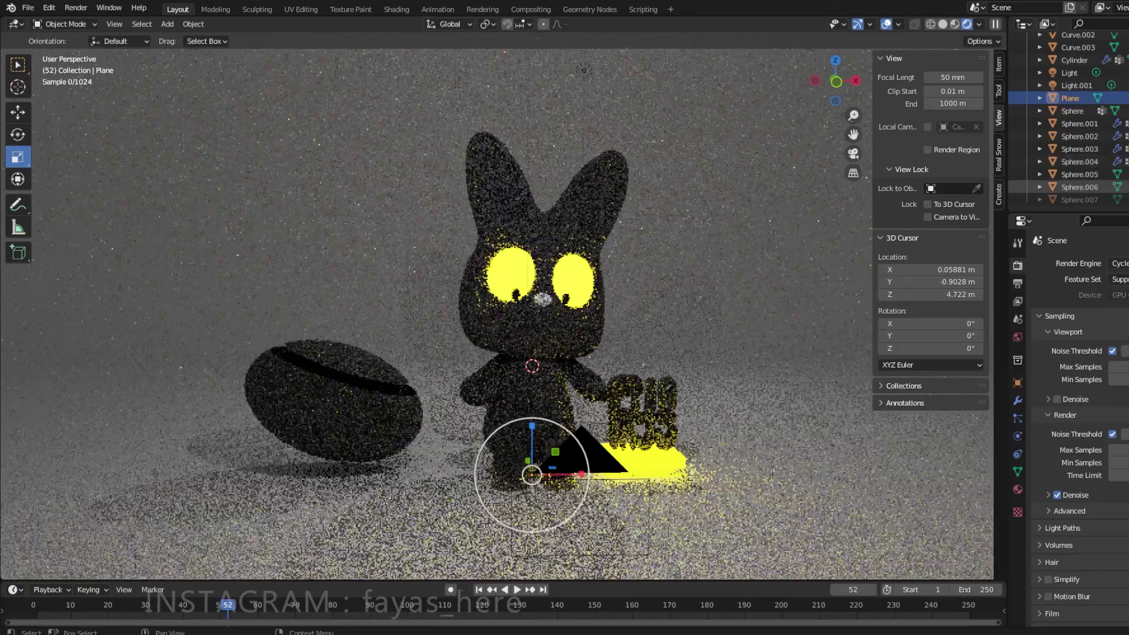
{"action": "key", "text": "ctrl+shift+z"}
{"action": "key", "text": "ctrl+shift+z"}
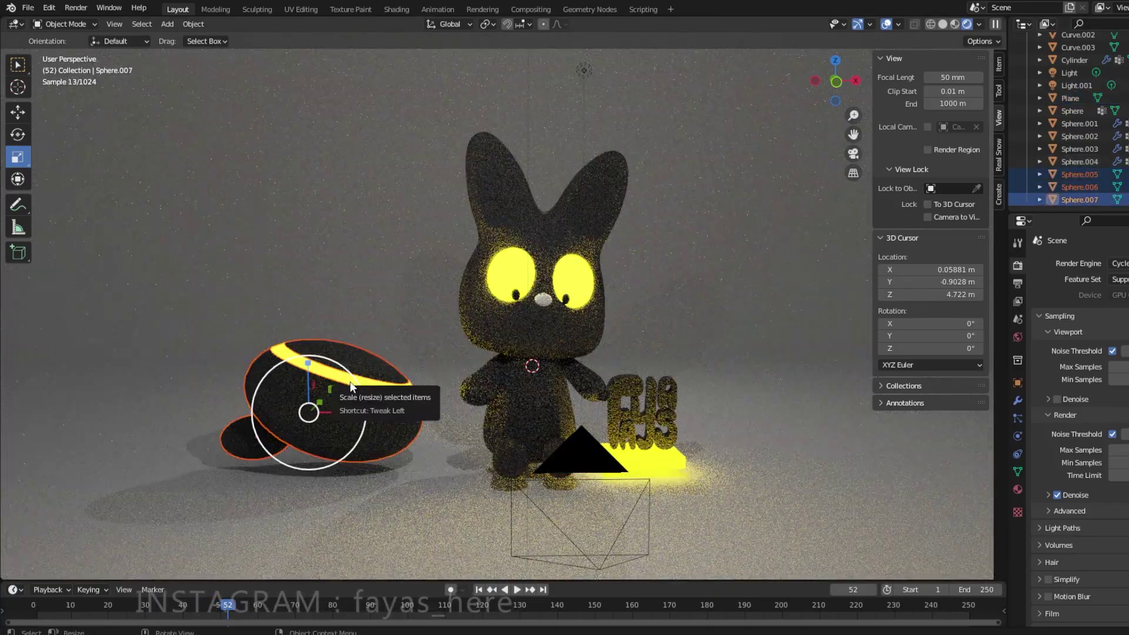
{"action": "left_click", "coordinate": [350, 378], "text": "shift"}
Step: Lower the egg onto the floor and adjust its placement
{"action": "key", "text": "g"}
{"action": "key", "text": "z"}
{"action": "left_click", "coordinate": [349, 404]}
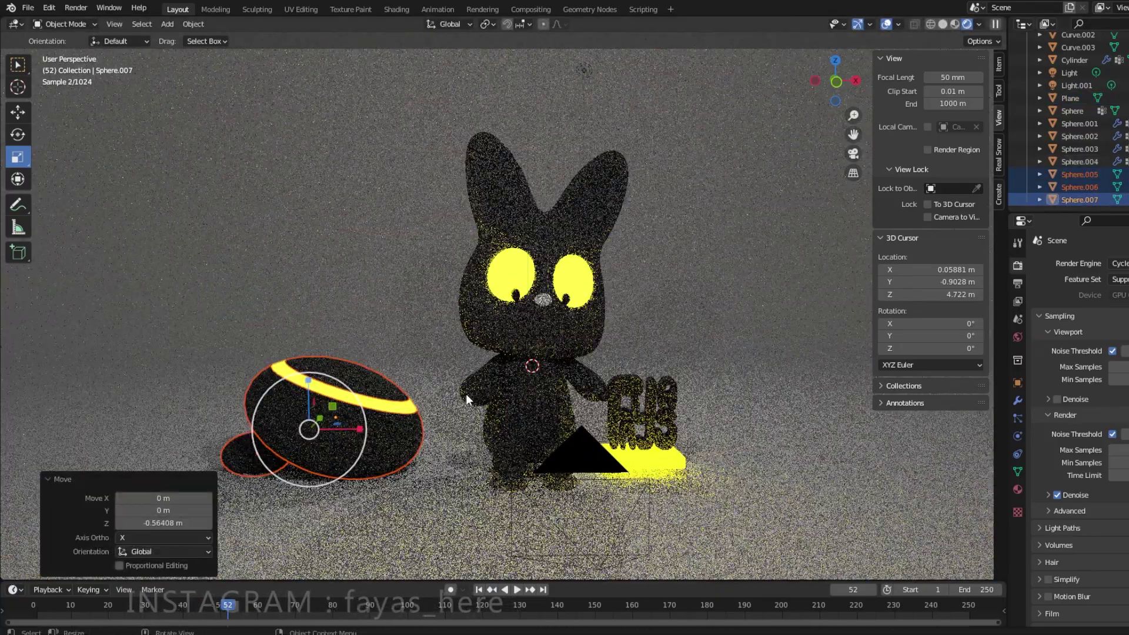
{"action": "left_click", "coordinate": [466, 394]}
{"action": "left_click", "coordinate": [370, 410]}
{"action": "key", "text": "r"}
{"action": "key", "text": "z"}
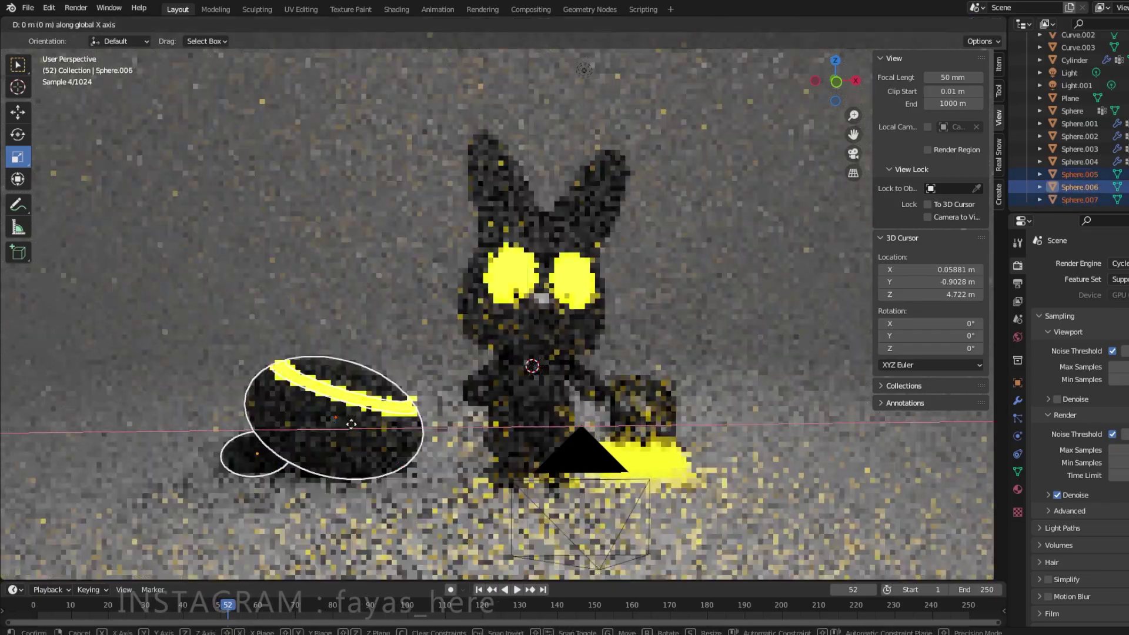
{"action": "left_click", "coordinate": [689, 333]}
Step: Look through the scene camera and move it to frame the bunny, egg and text
{"action": "key", "text": "KP_0"}
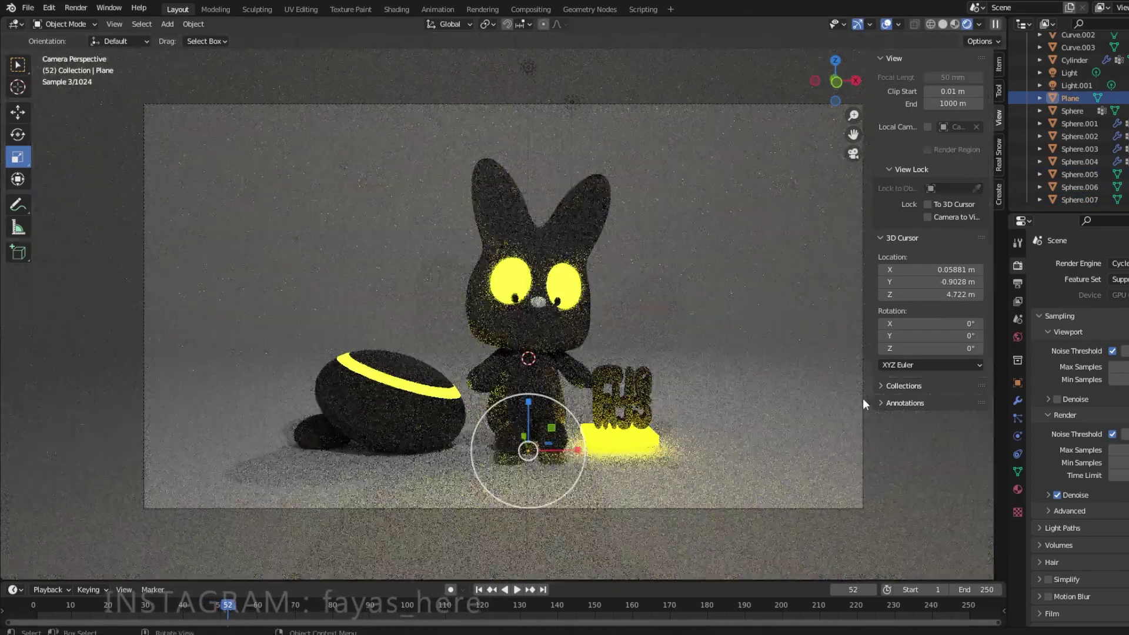
{"action": "left_click", "coordinate": [1021, 439]}
{"action": "key", "text": "g"}
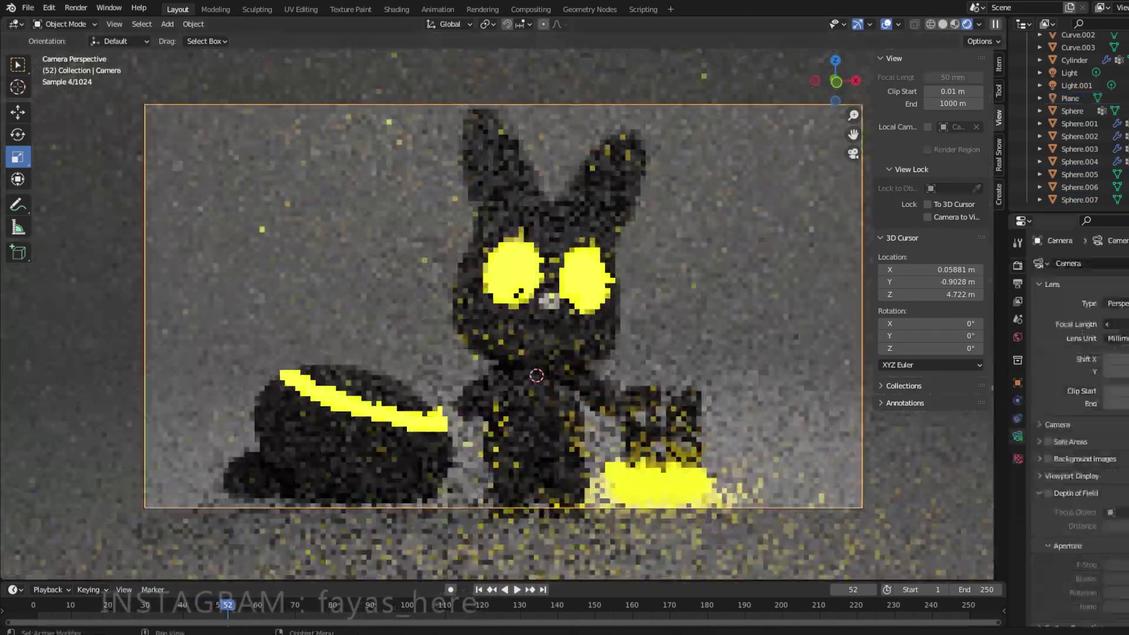
{"action": "left_click", "coordinate": [603, 337]}
Step: Render the camera view with F12 and zoom the Render Result to inspect it
{"action": "key", "text": "F12"}
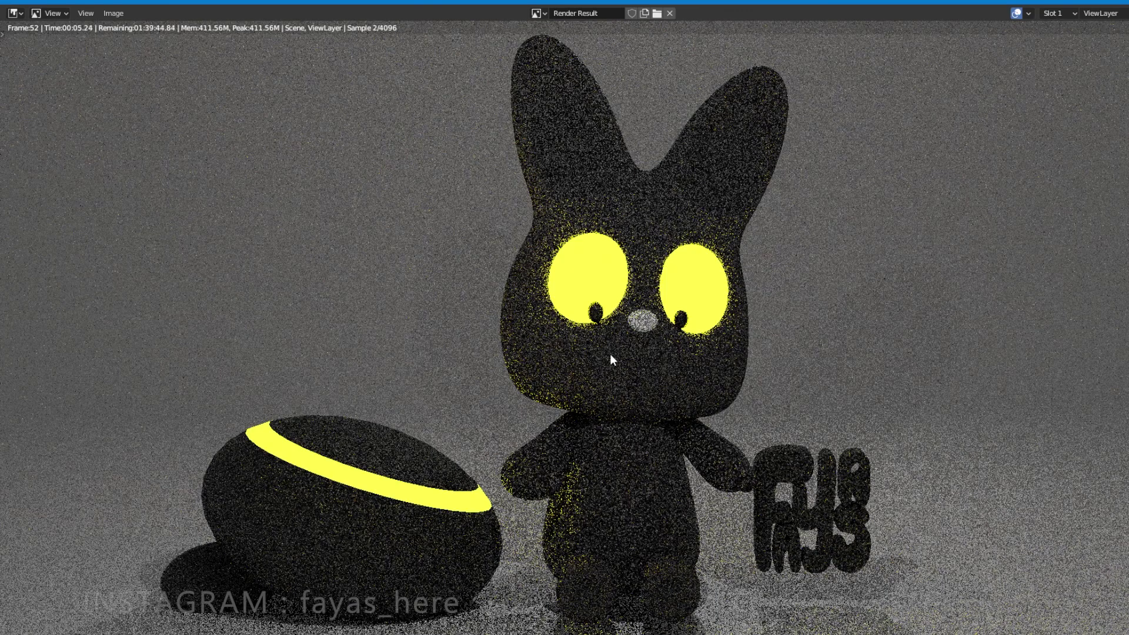
{"action": "scroll", "coordinate": [729, 415], "scroll_direction": "down", "scroll_amount": 1}
{"action": "scroll", "coordinate": [728, 411], "scroll_direction": "down", "scroll_amount": 3}
{"action": "scroll", "coordinate": [728, 411], "scroll_direction": "up", "scroll_amount": 1}
{"action": "scroll", "coordinate": [882, 341], "scroll_direction": "up", "scroll_amount": 2}
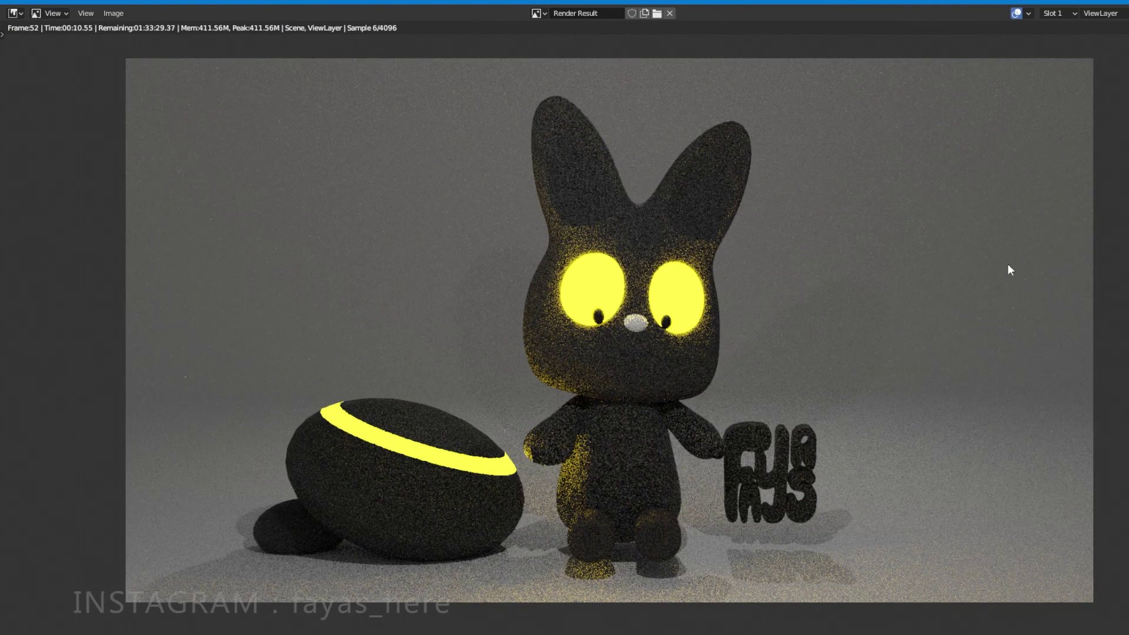